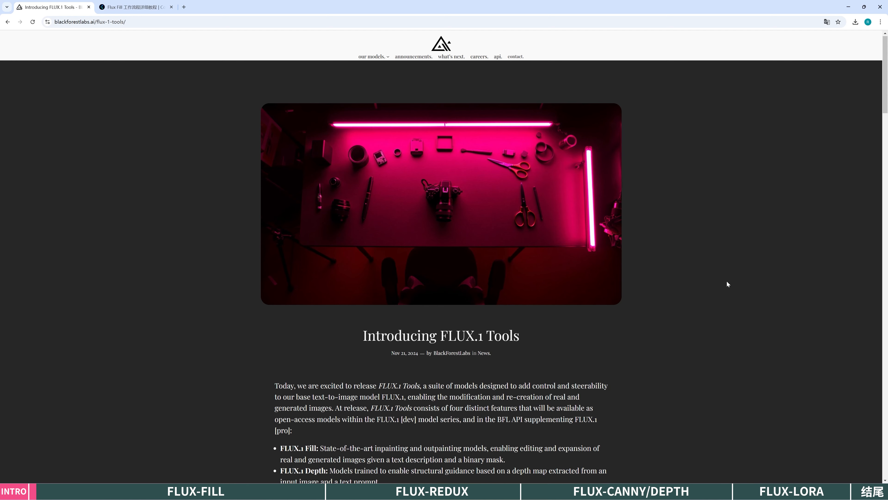
Review the FLUX.1 Fill section of the FLUX.1 Tools announcement and the ComfyUI WIKI Flux Fill tutorial.
scroll(727, 282, "down", 15)
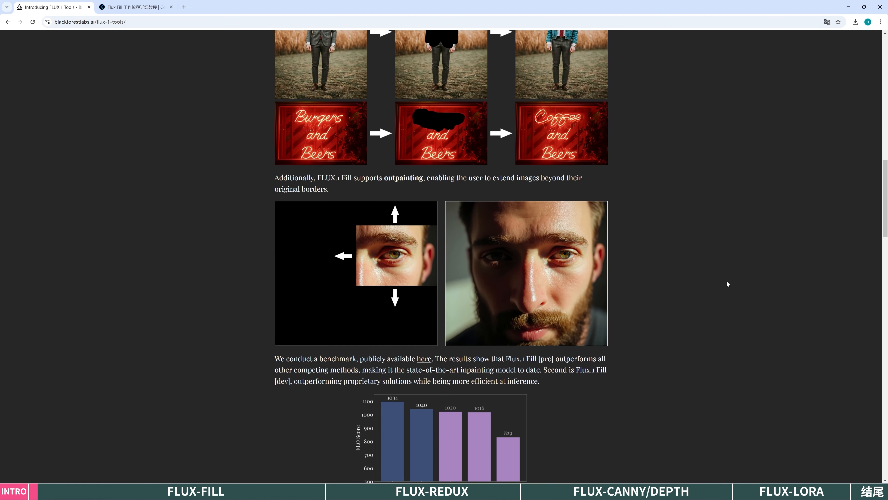
scroll(727, 283, "down", 5)
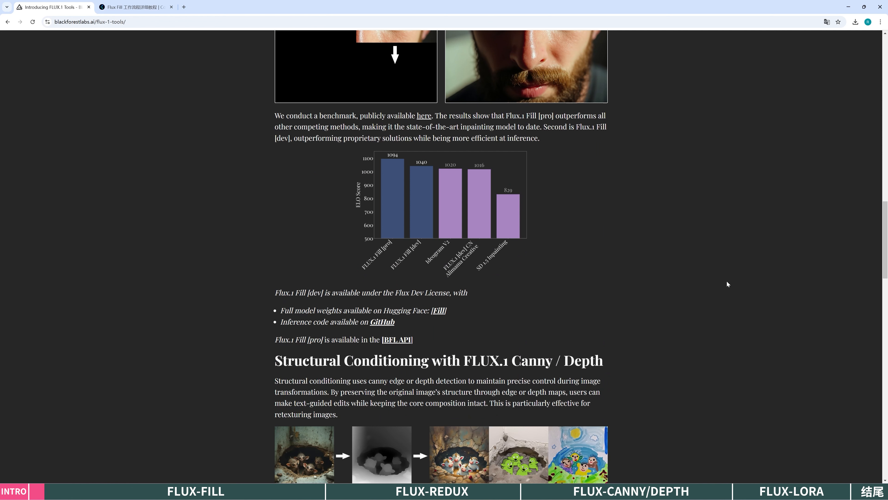
key("ctrl+Tab")
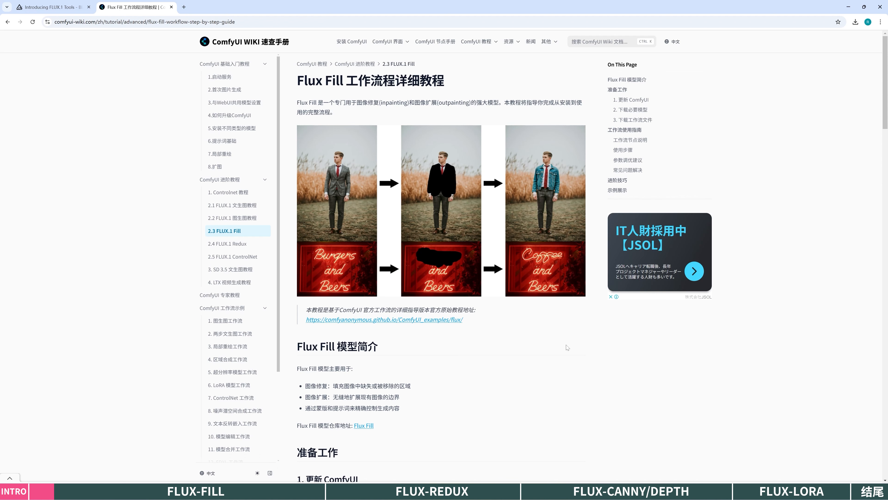
scroll(568, 347, "down", 5)
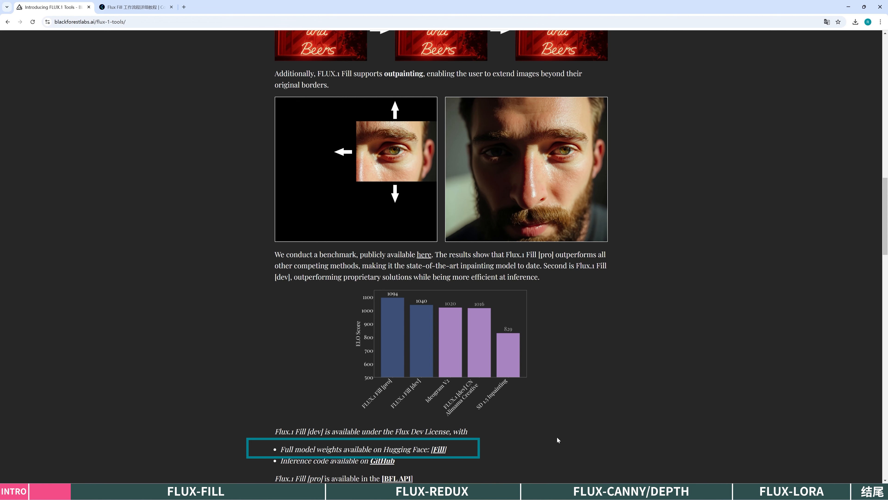
Open the FLUX.1 Fill [dev] weights page on Hugging Face in a new tab and agree to the repository's access conditions.
right_click(438, 449)
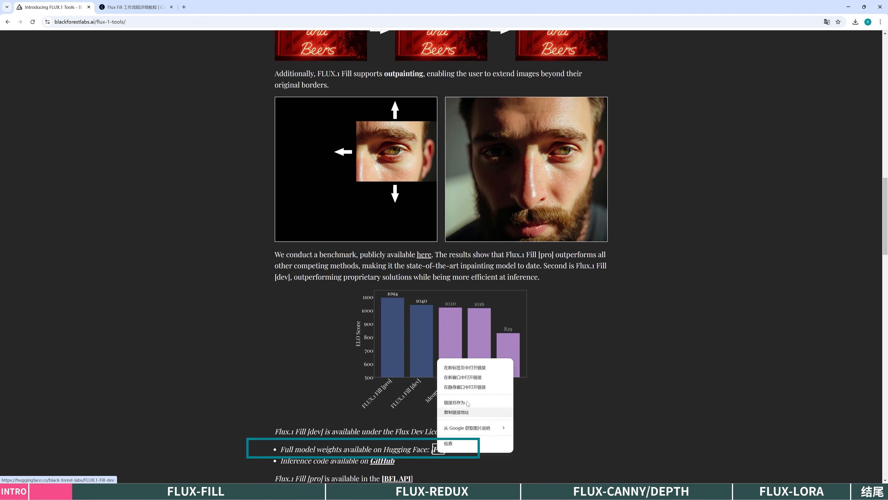
left_click(465, 367)
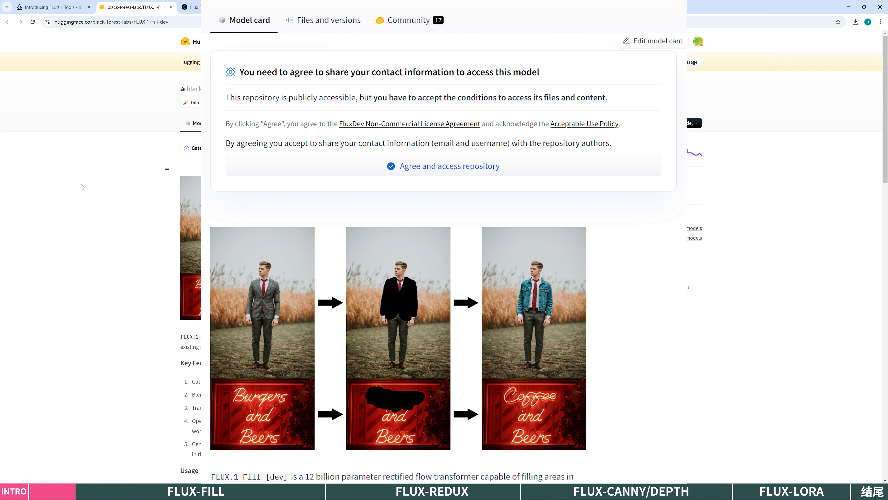
left_click(257, 123)
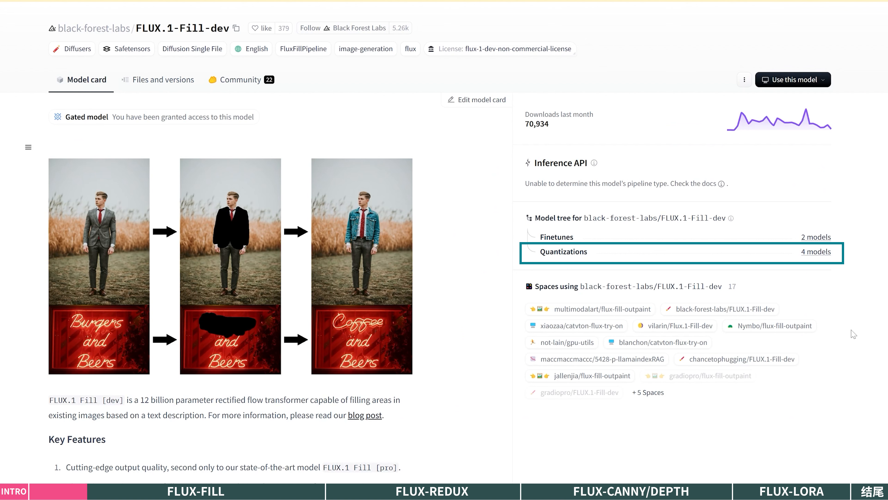
Open the quantized YarvixPA/FLUX.1-Fill-dev-gguf repository and download the fp8 FLUX.1-Fill-dev safetensors file from its own repository.
left_click(816, 251)
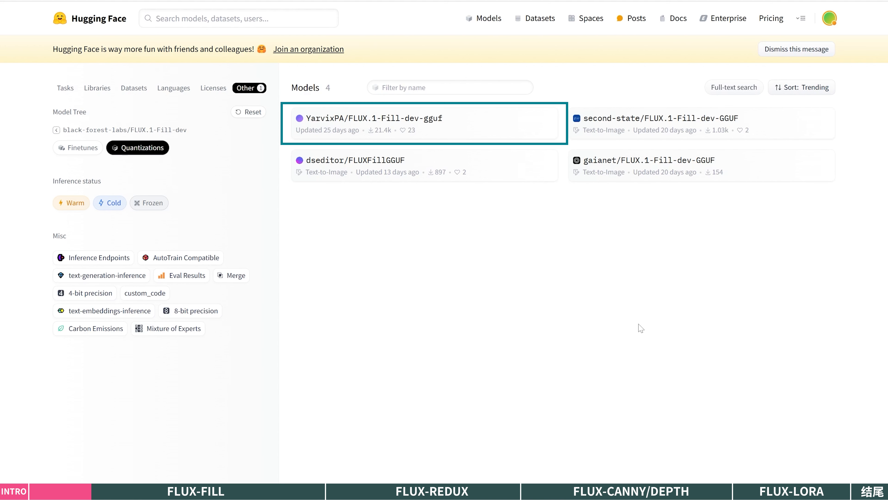
left_click(444, 134)
left_click(163, 172)
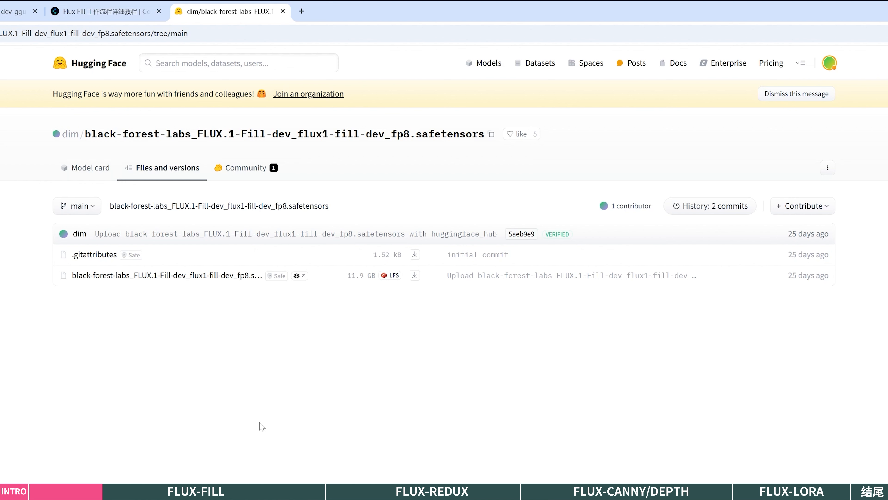
left_click(413, 280)
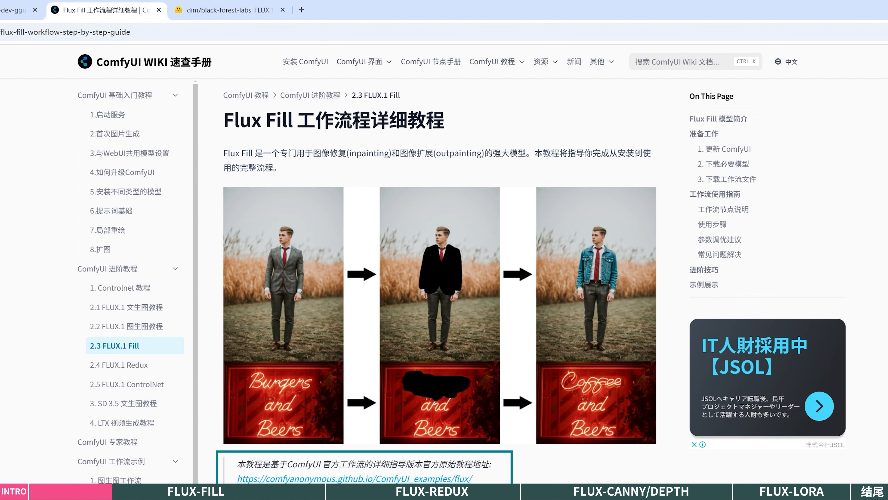
Open the official ComfyUI Flux examples page from the tutorial and save the Fill inpainting example image.
left_click(451, 478)
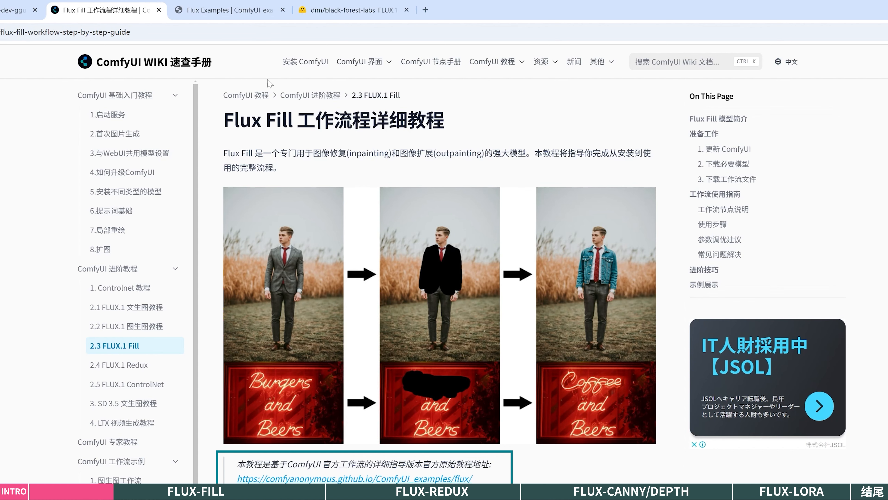
scroll(244, 203, "down", 20)
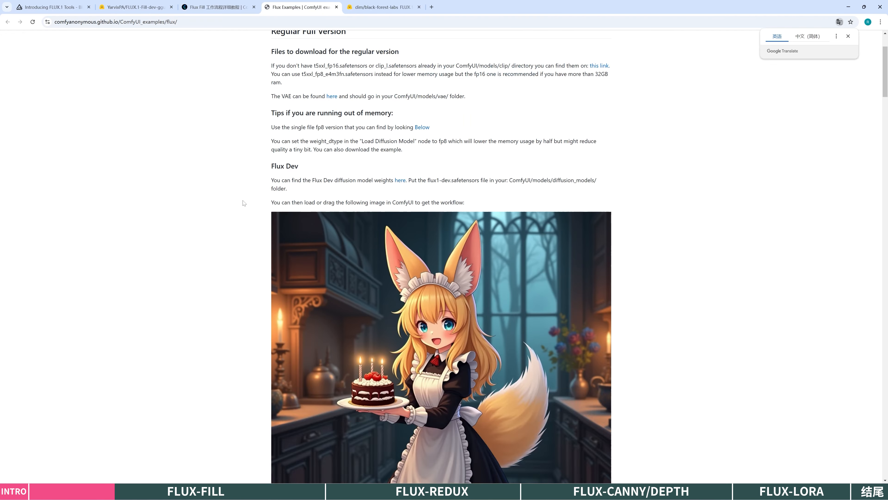
scroll(244, 203, "down", 15)
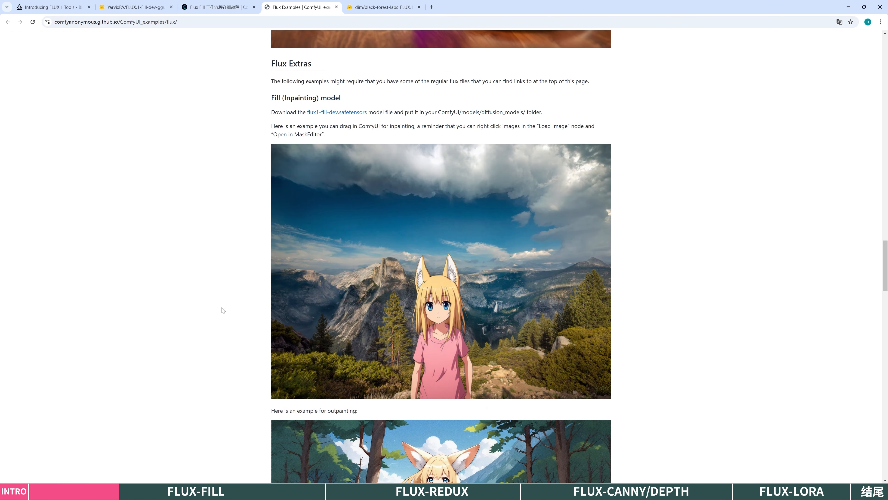
right_click(353, 262)
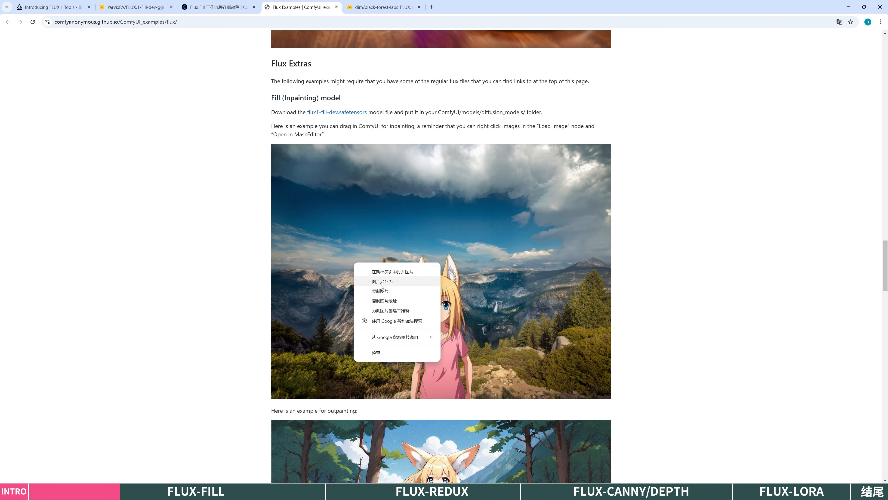
left_click(371, 280)
left_click(315, 237)
Save the outpainting example image from the Flux examples page.
scroll(631, 250, "down", 6)
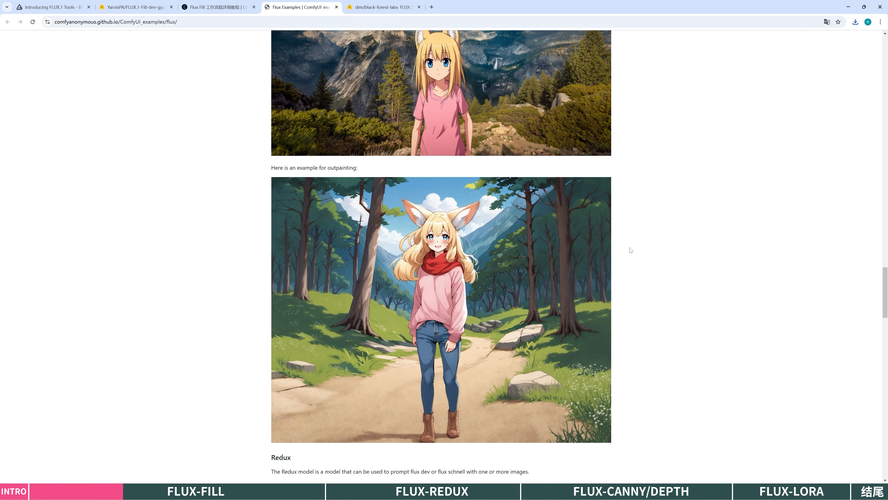
right_click(440, 249)
left_click(457, 267)
left_click(309, 237)
Save the Redux example workflow image from the Flux examples page.
scroll(655, 268, "down", 10)
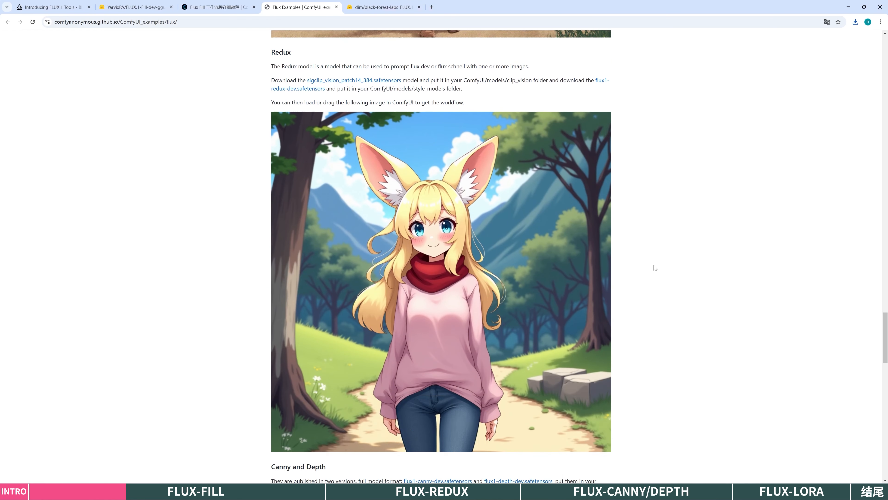
scroll(654, 267, "down", 1)
right_click(442, 236)
left_click(464, 255)
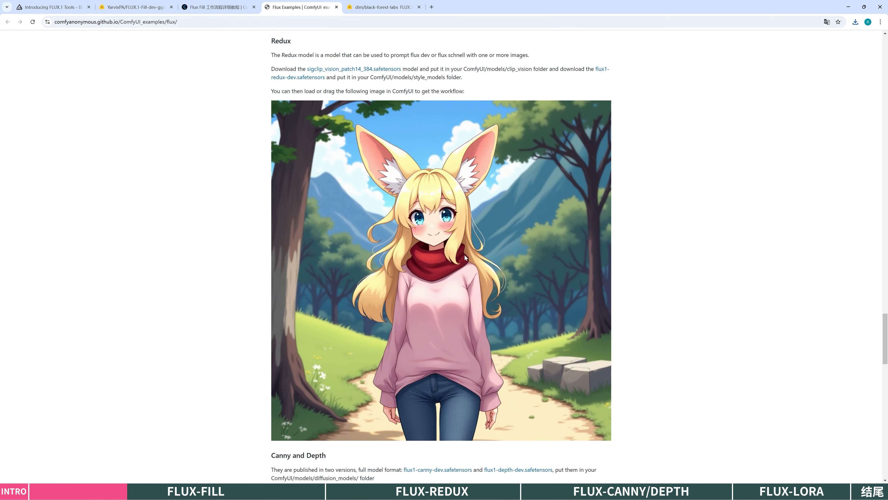
left_click(315, 238)
Save the full canny model example image from the Canny and Depth section.
scroll(655, 226, "down", 5)
scroll(655, 226, "down", 5)
right_click(482, 223)
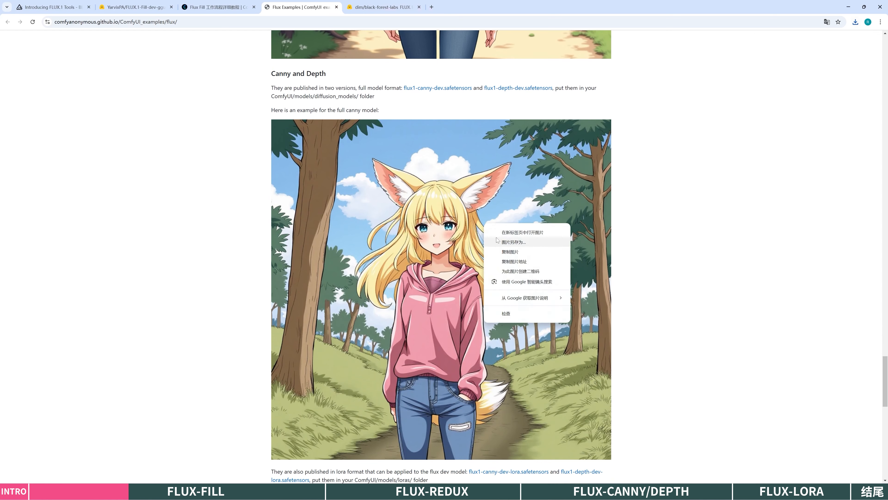
left_click(503, 242)
left_click(311, 235)
Save the depth lora example image showing the shark.
scroll(630, 240, "down", 5)
right_click(479, 290)
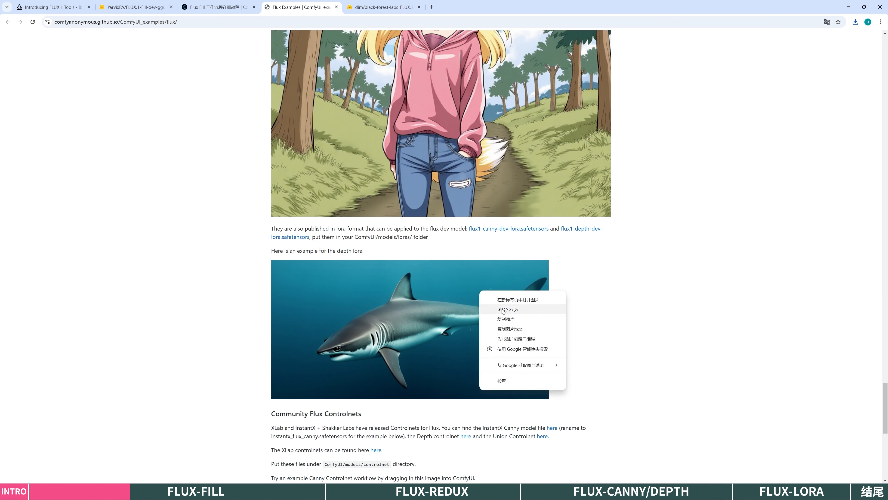
left_click(501, 309)
left_click(310, 235)
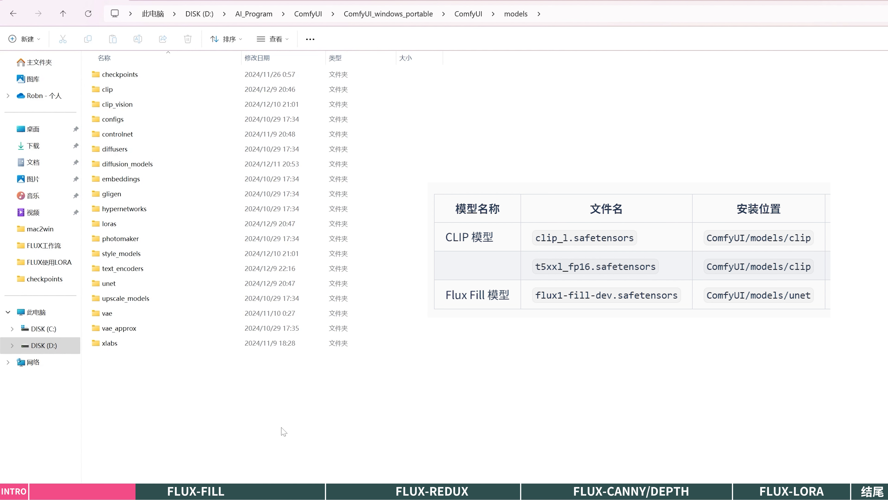
Locate the clip, unet and vae folders in the ComfyUI models directory in File Explorer.
left_click(128, 90)
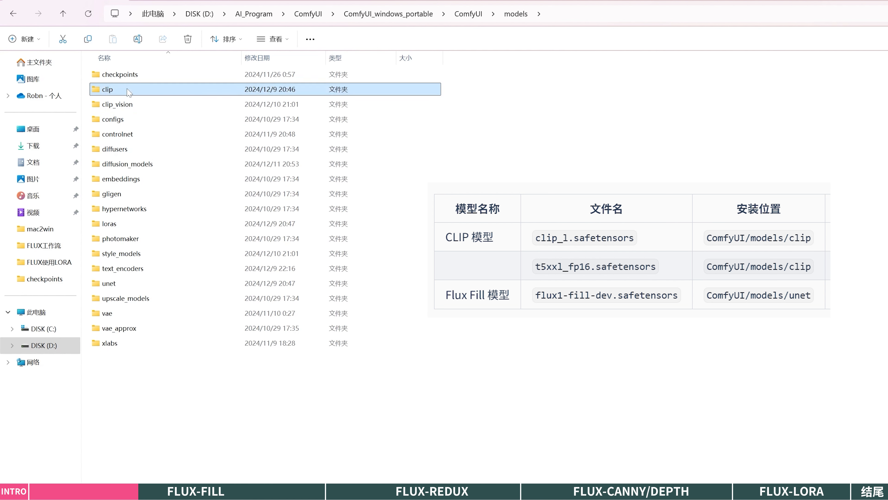
left_click(135, 287)
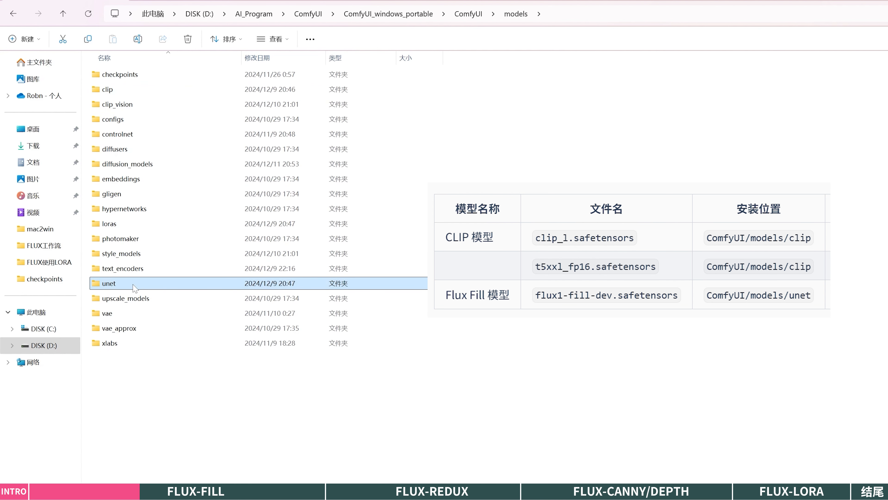
left_click(139, 316)
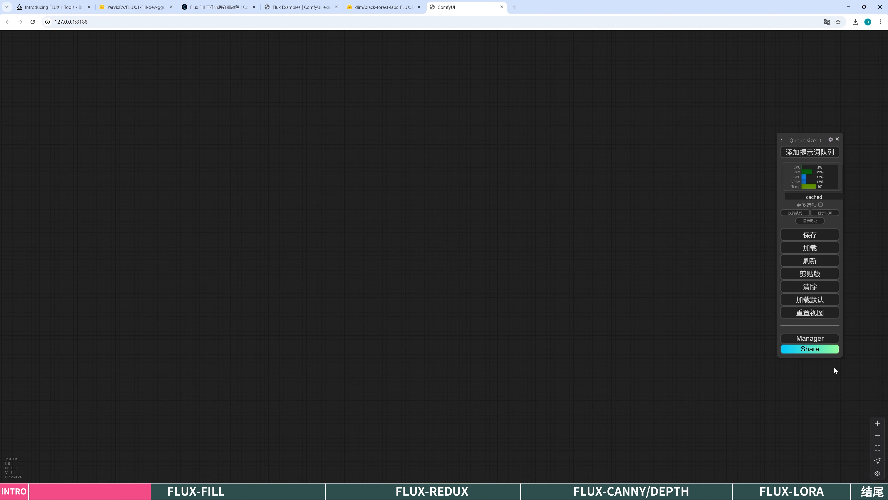
Update ComfyUI through the ComfyUI Manager and reboot the server.
left_click(809, 337)
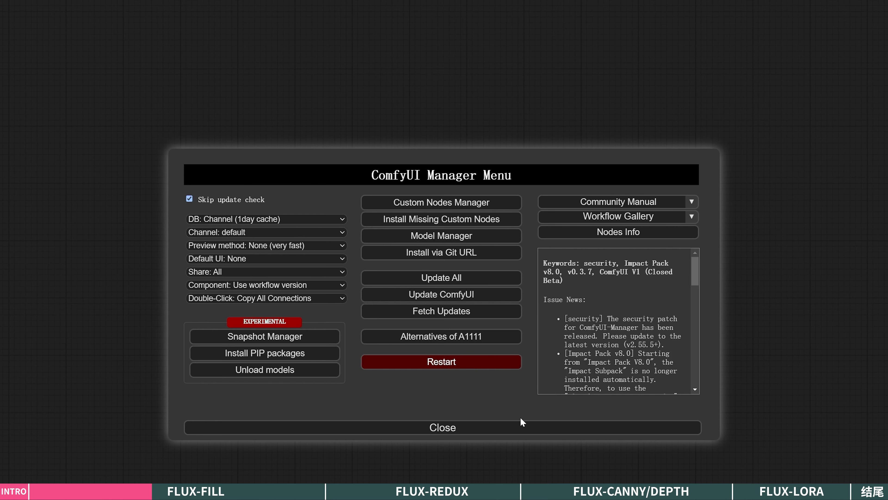
left_click(497, 297)
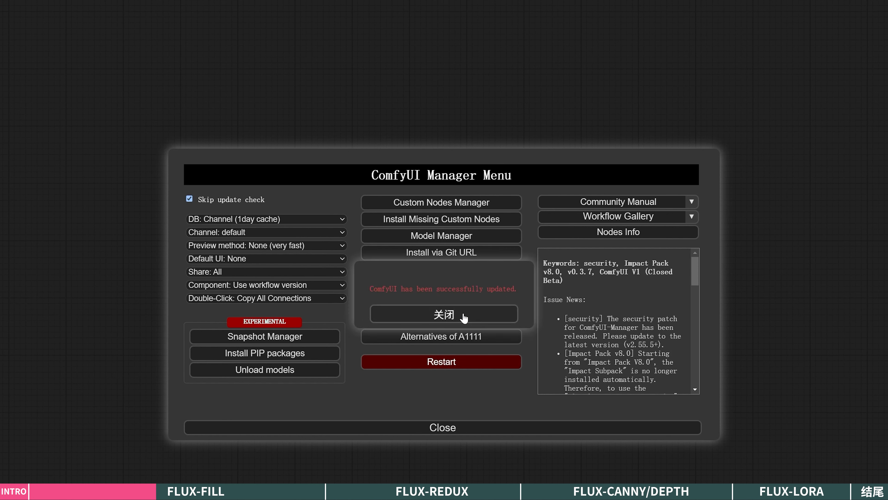
left_click(461, 317)
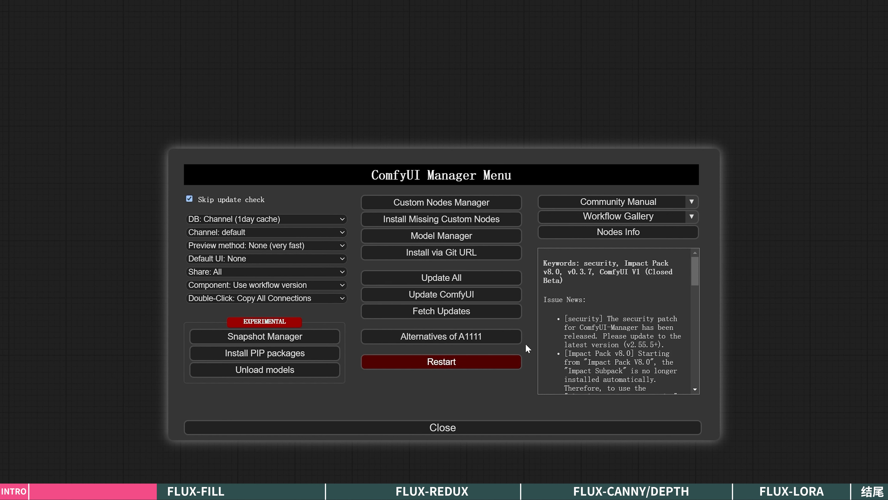
left_click(438, 365)
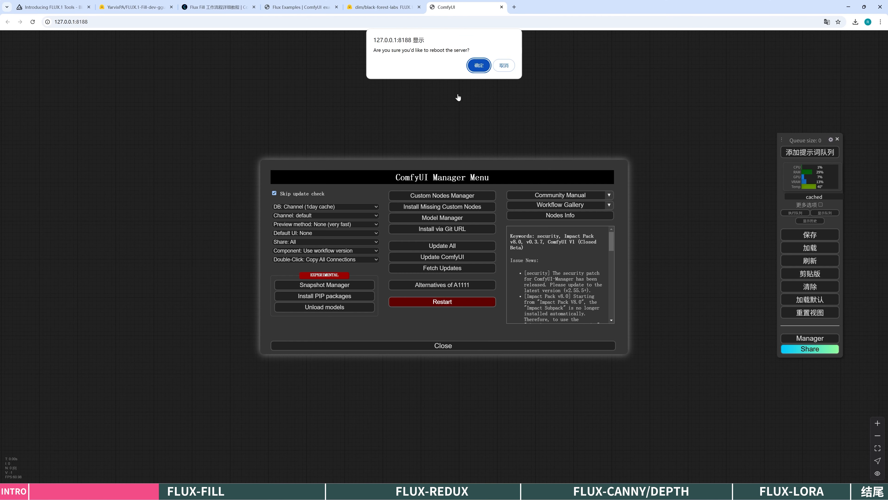
left_click(472, 65)
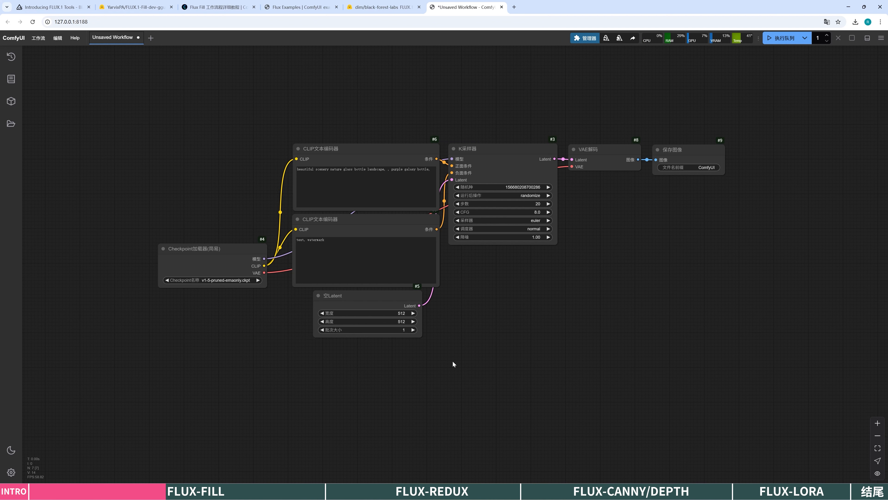
Set the Use new menu option to Disabled in the Comfy settings and leave the settings.
left_click(11, 472)
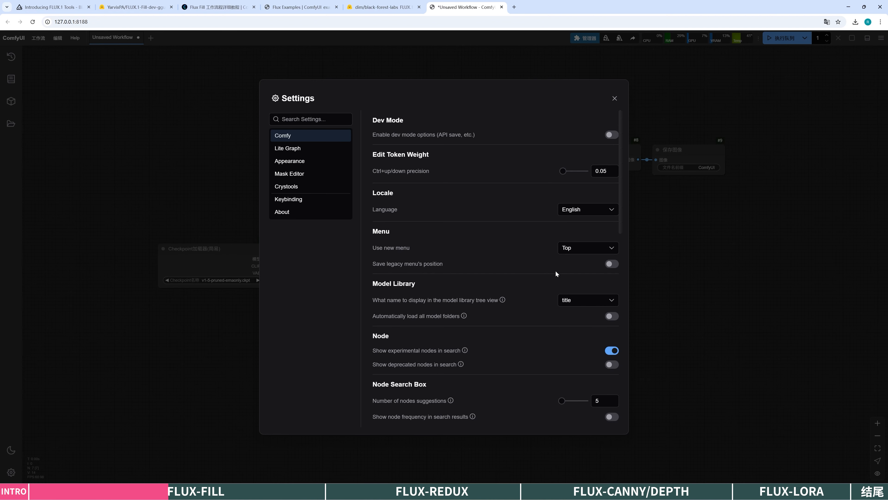
left_click(582, 251)
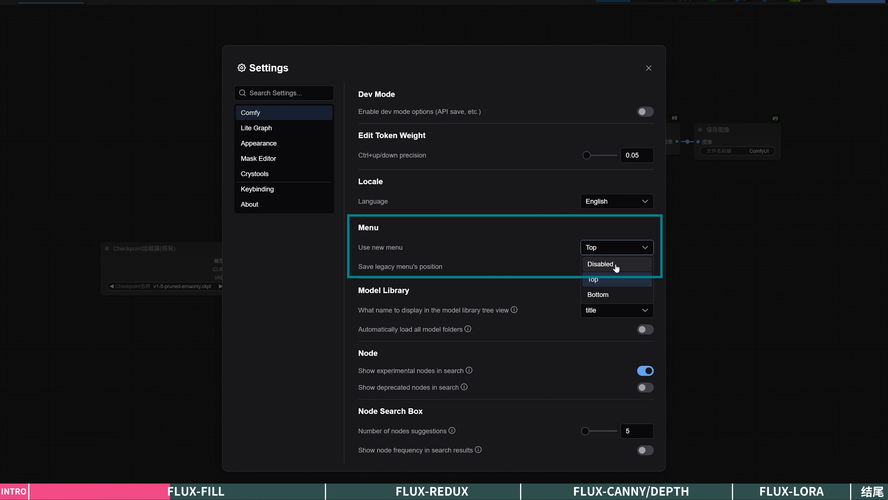
left_click(608, 263)
left_click(716, 351)
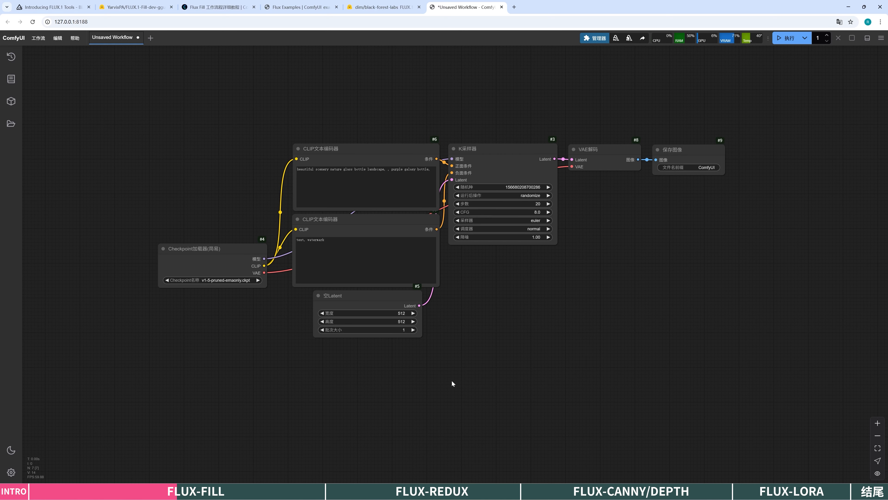
Open the flux_fill_inpaint_example image from the downloads folder as a workflow.
left_click(38, 41)
left_click(54, 69)
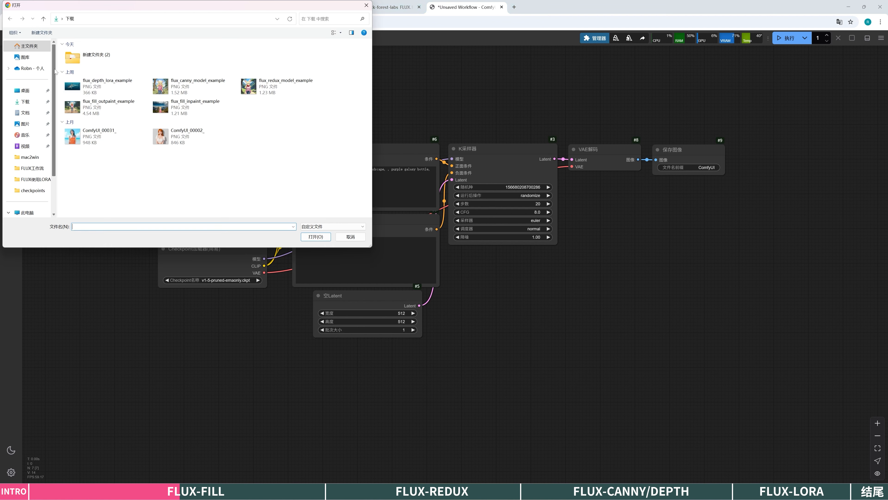
double_click(196, 108)
scroll(291, 250, "down", 4)
left_click_drag(266, 282, 209, 268)
scroll(209, 269, "down", 1)
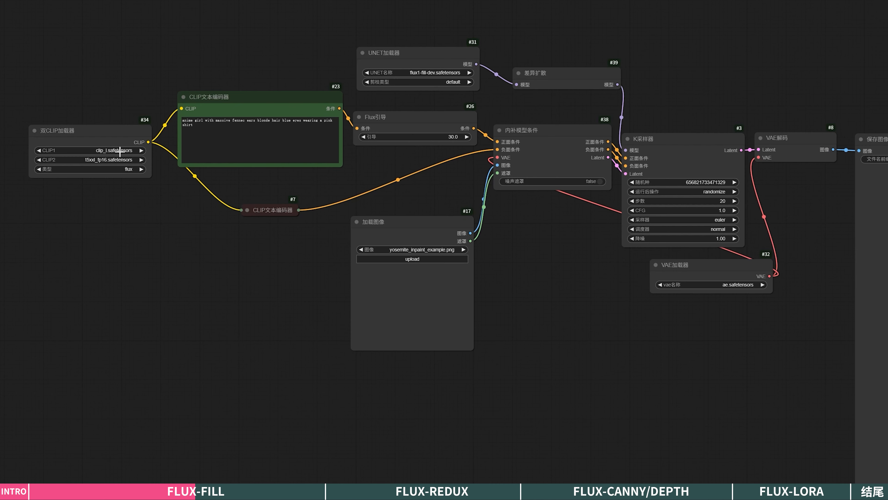
Set the dual CLIP loader's CLIP1 to FLUX\clip_l.safetensors and CLIP2 to FLUX\t5xxl_fp8_e4m3fn.safetensors.
left_click(116, 183)
left_click(125, 183)
left_click(104, 159)
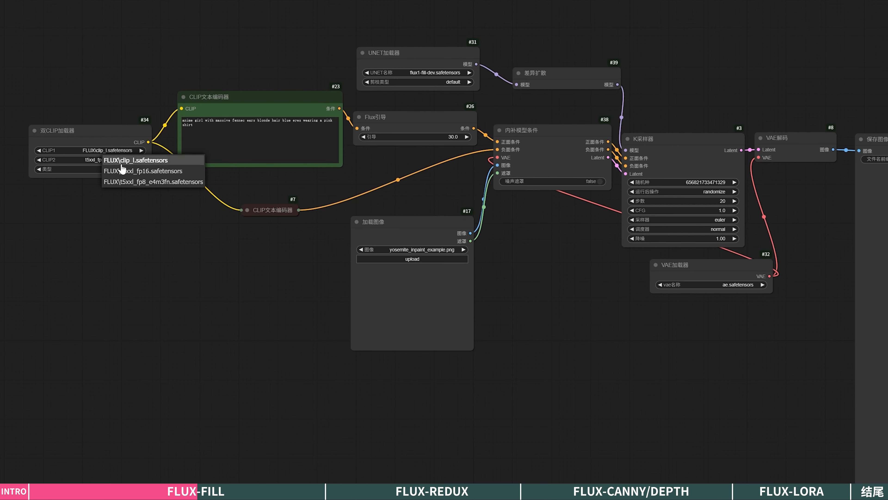
left_click(135, 181)
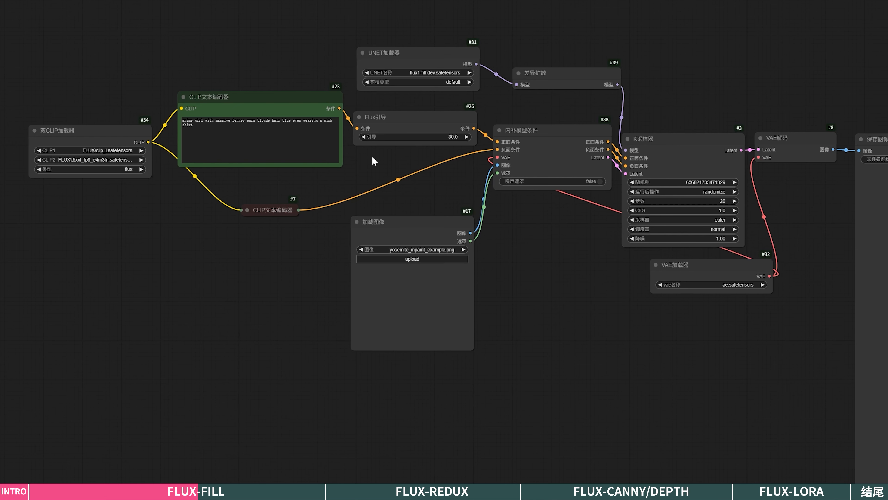
Set the UNET loader's model to FLUX\flux1FillDevFp8_v10.safetensors and upload ComfyUI_00002_.png to the load image node.
left_click(443, 72)
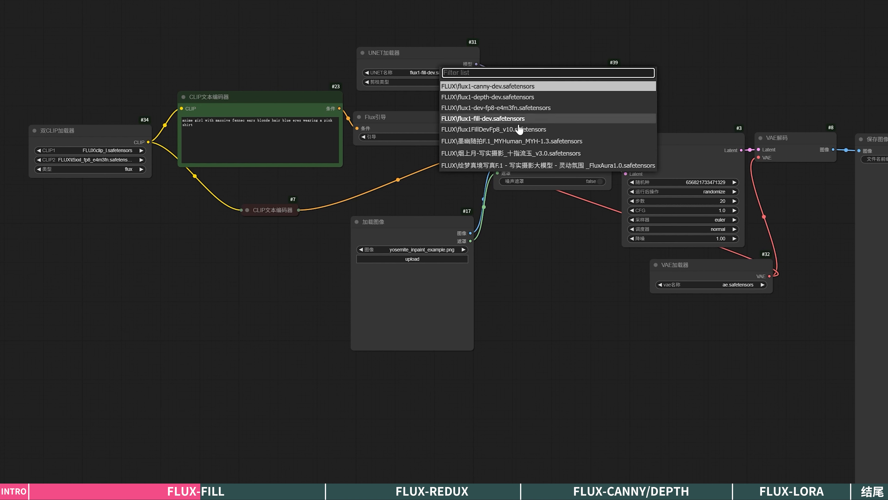
left_click(513, 129)
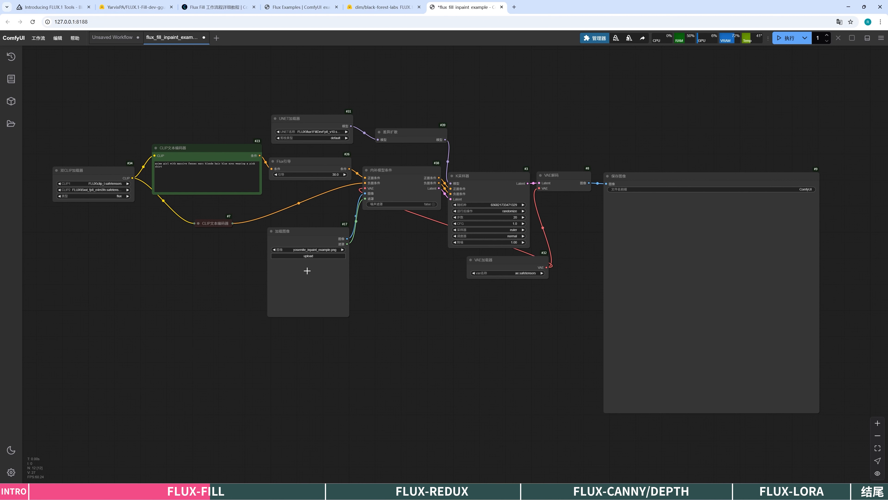
left_click(308, 256)
double_click(167, 133)
Mask the woman's eye area in the mask editor with a slightly thicker brush and save the mask.
right_click(320, 269)
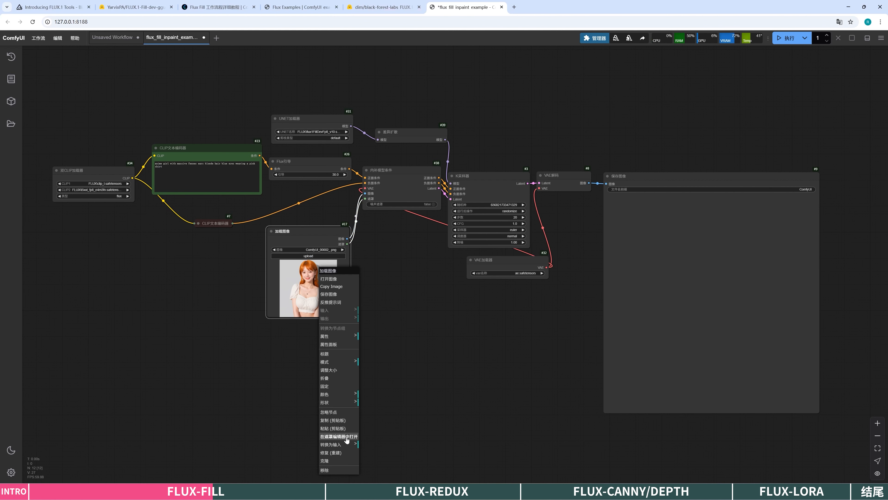
left_click(339, 436)
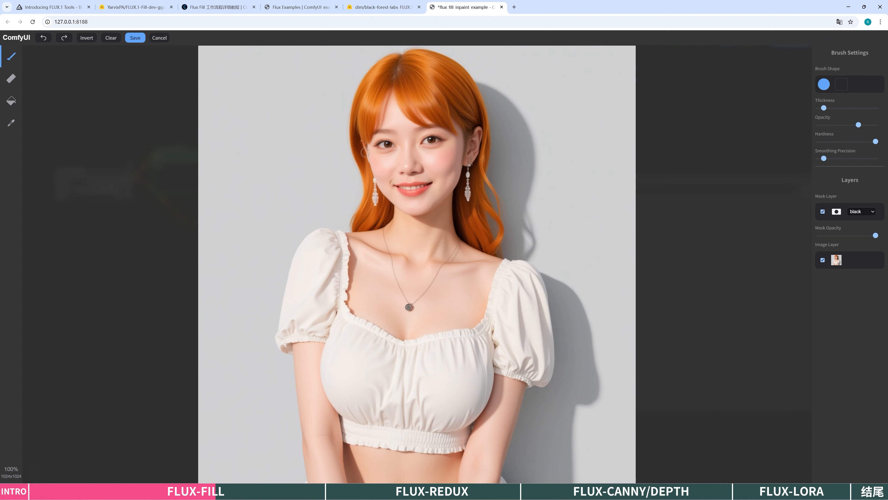
left_click_drag(824, 108, 833, 108)
mouse_move(372, 147)
left_mouse_down()
mouse_move(471, 136)
mouse_move(434, 145)
mouse_move(394, 135)
mouse_move(373, 147)
left_mouse_up()
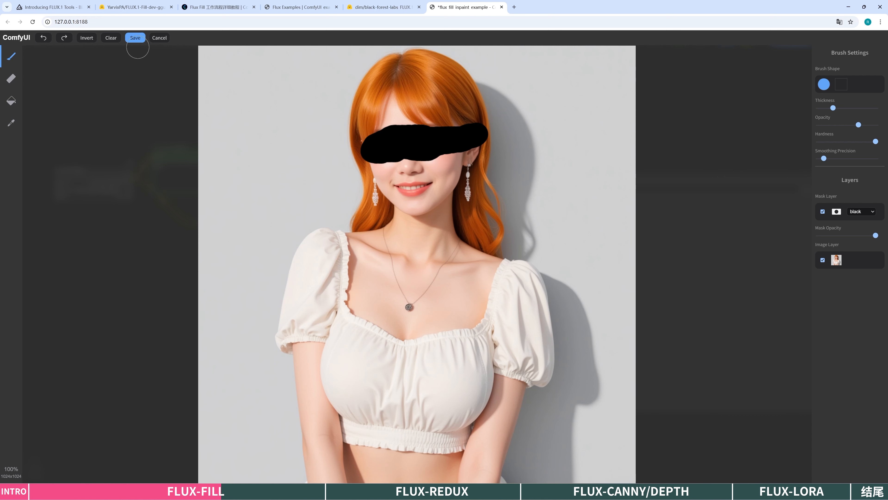
left_click(135, 38)
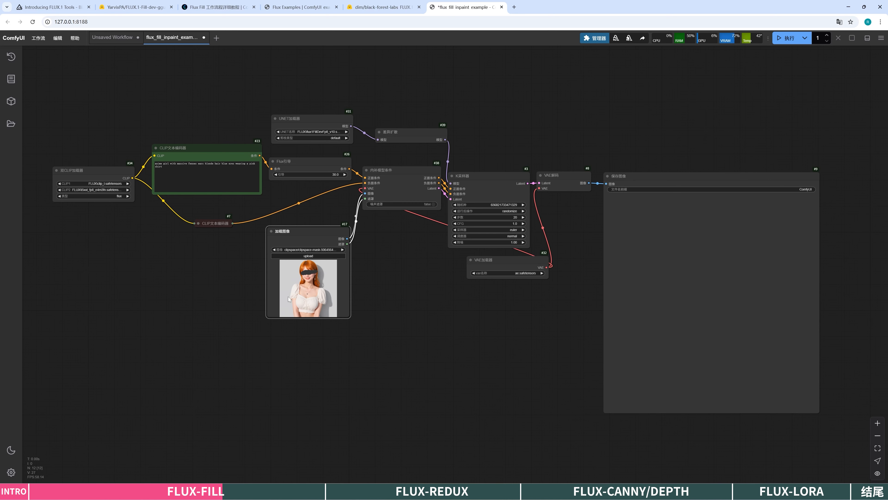
Replace the positive prompt with one describing blue sunglasses and run the inpainting workflow.
left_click(196, 177)
key("ctrl+a")
type("a")
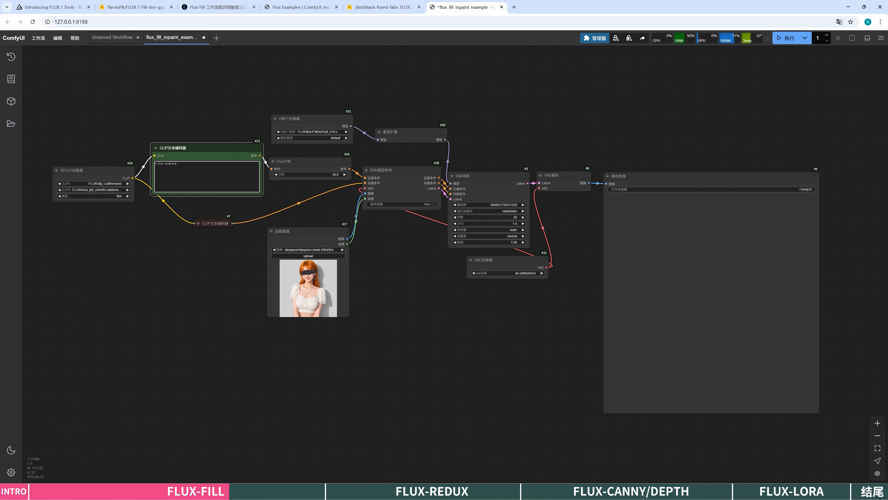
left_click(786, 38)
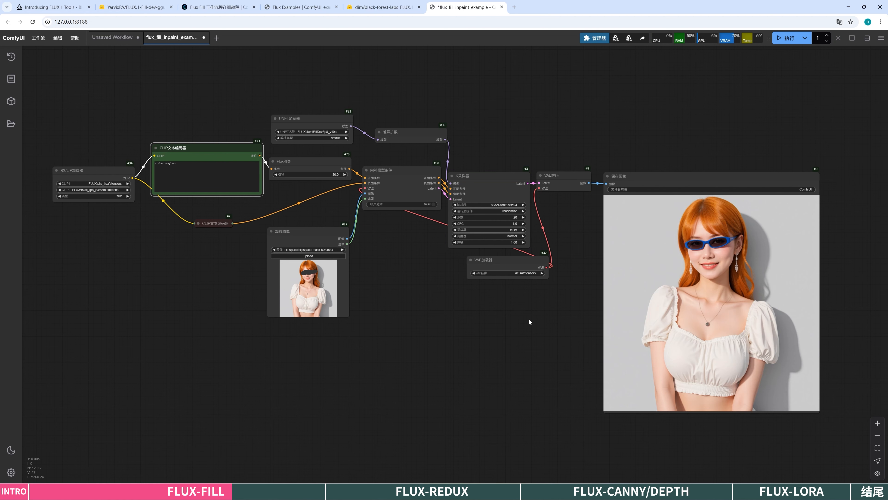
View the generated sunglasses image at full size in its own browser tab and return to the workflow.
right_click(720, 234)
left_click(726, 241)
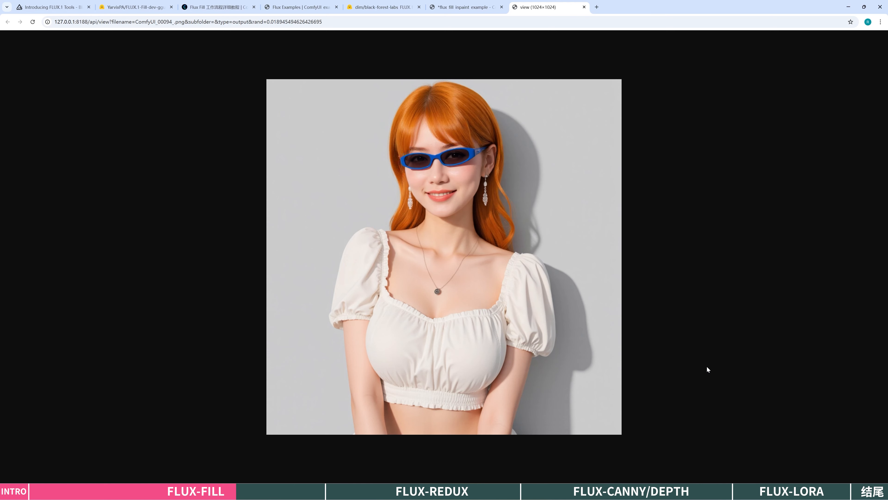
key("ctrl+shift+Tab")
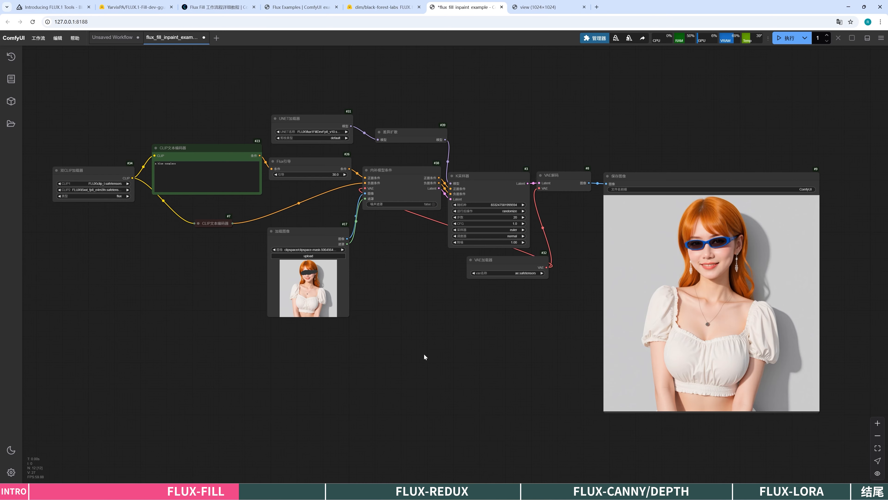
Copy the generated sunglasses image from the save image node and paste it into the load image node.
right_click(686, 264)
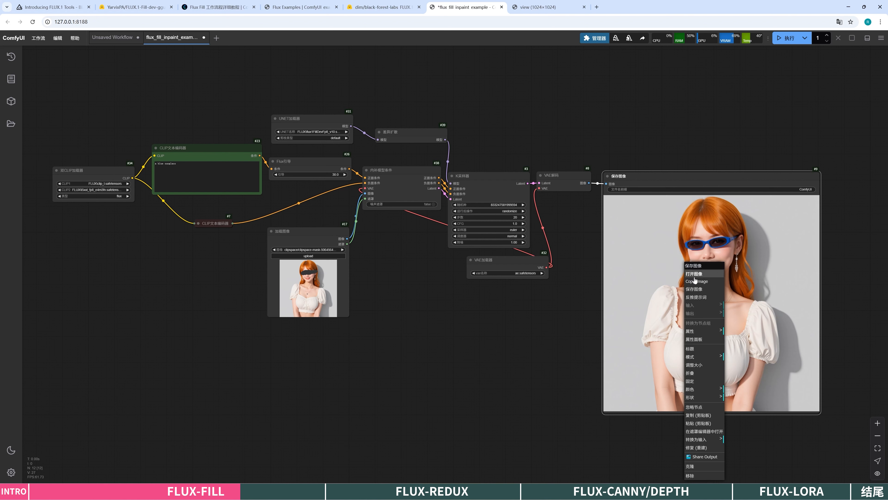
left_click(707, 281)
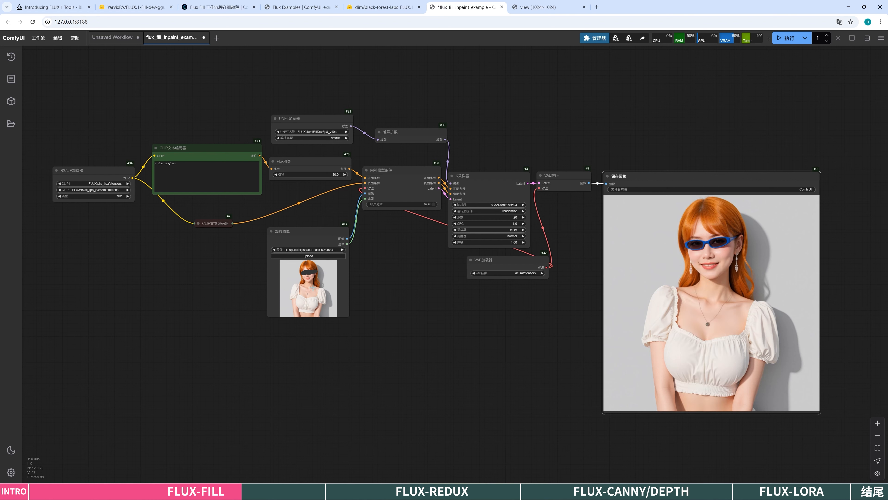
left_click(312, 287)
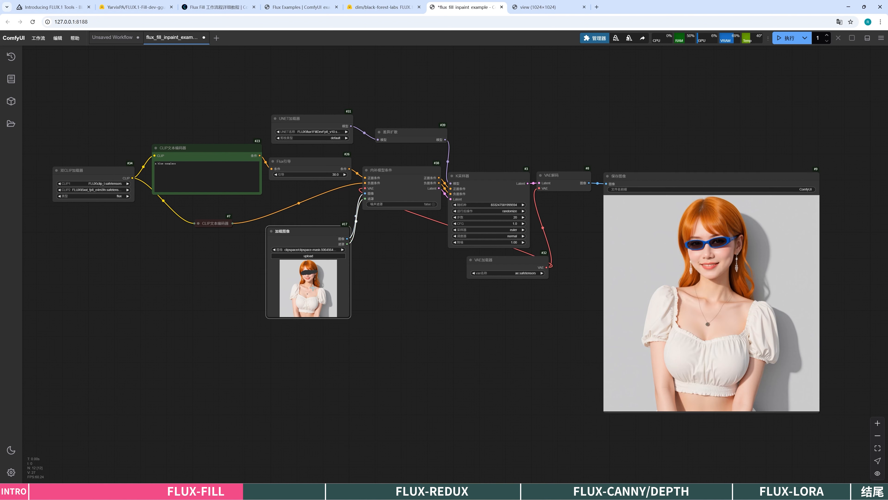
key("ctrl+v")
Mask the blue sunglasses on the pasted image in the mask editor and save the mask.
right_click(307, 274)
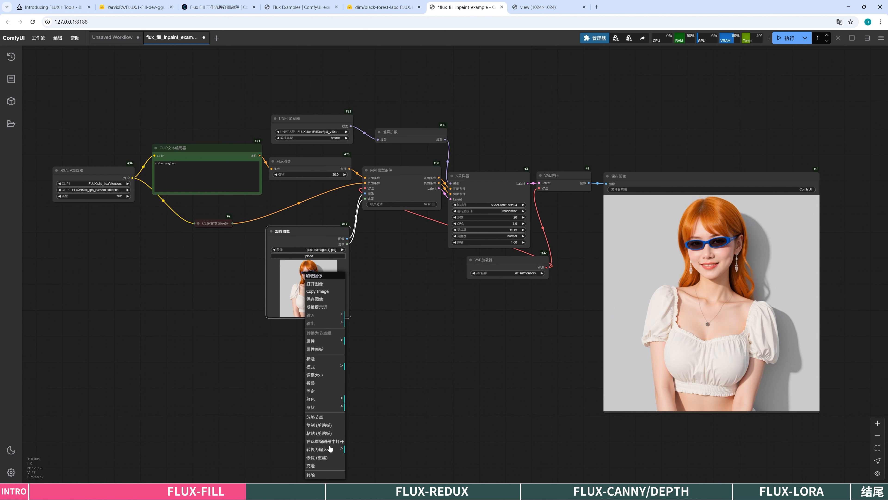
left_click(337, 442)
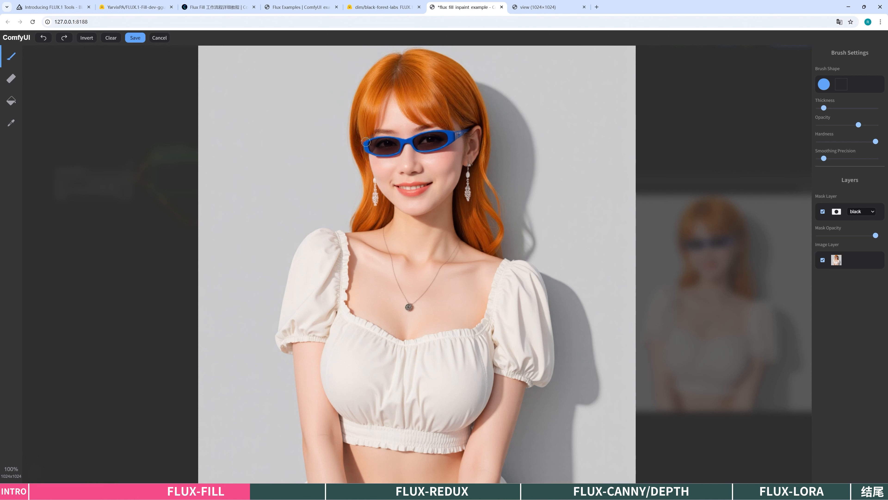
mouse_move(366, 141)
left_mouse_down()
mouse_move(434, 134)
mouse_move(412, 135)
mouse_move(415, 149)
mouse_move(454, 134)
mouse_move(422, 152)
mouse_move(451, 151)
mouse_move(414, 137)
left_mouse_up()
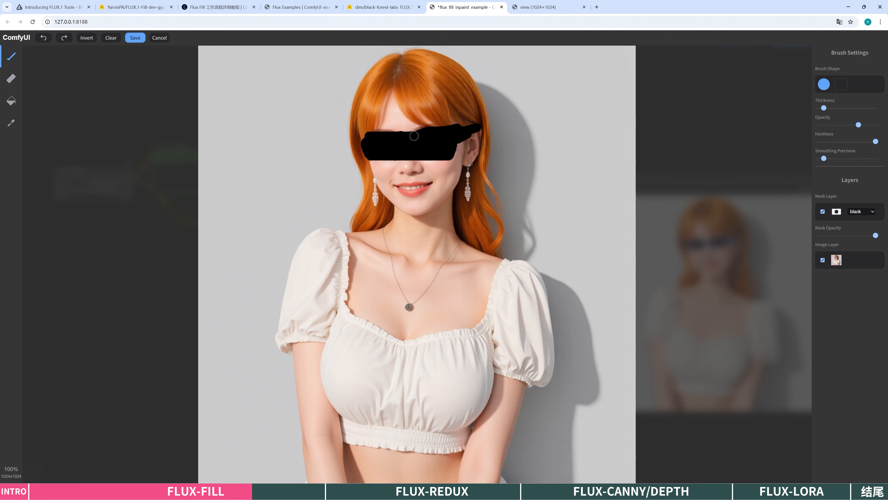
left_click(135, 38)
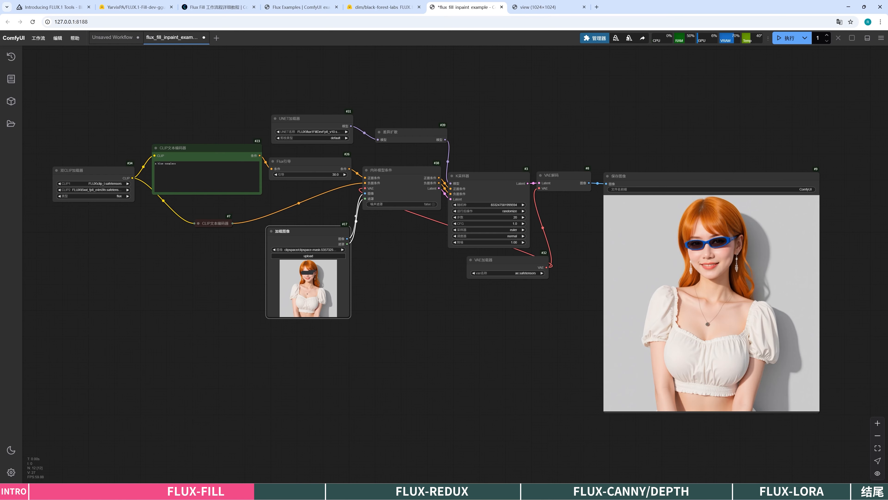
Clear the positive prompt and run the workflow to remove the masked sunglasses.
left_click_drag(181, 165, 154, 163)
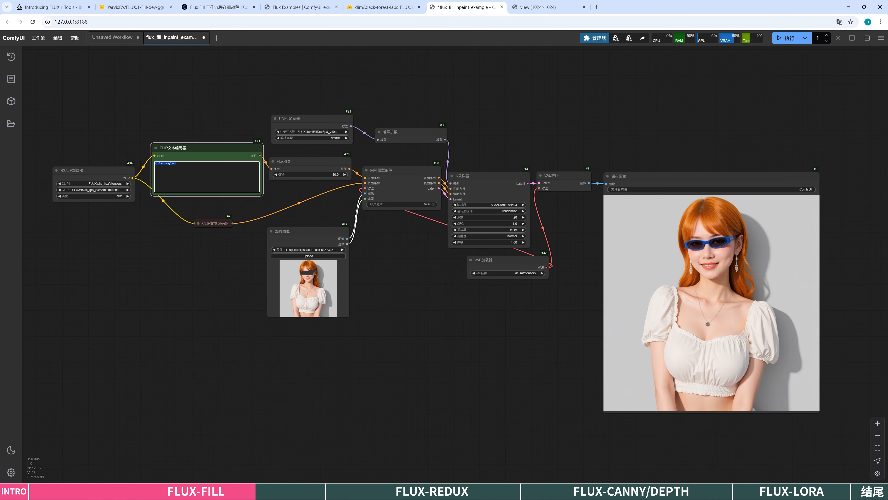
key("BackSpace")
left_click(787, 38)
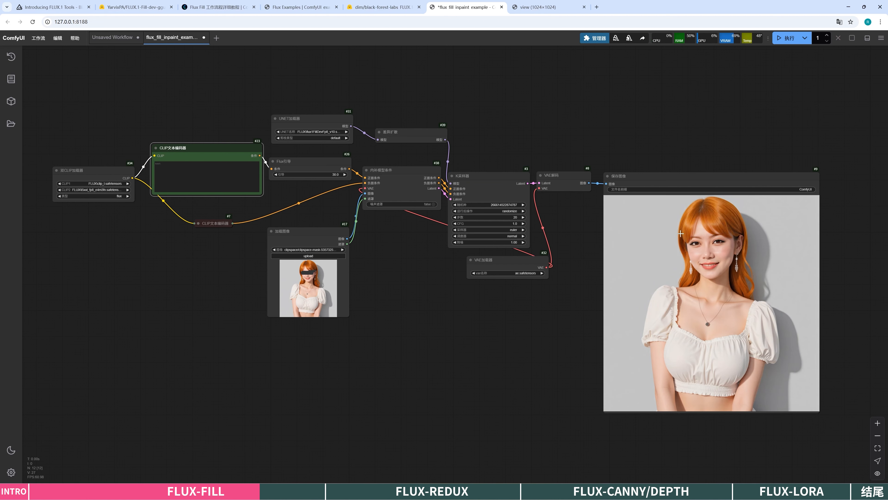
Open the output of the sunglasses removal at full size to compare it with the earlier result.
right_click(681, 233)
left_click(684, 238)
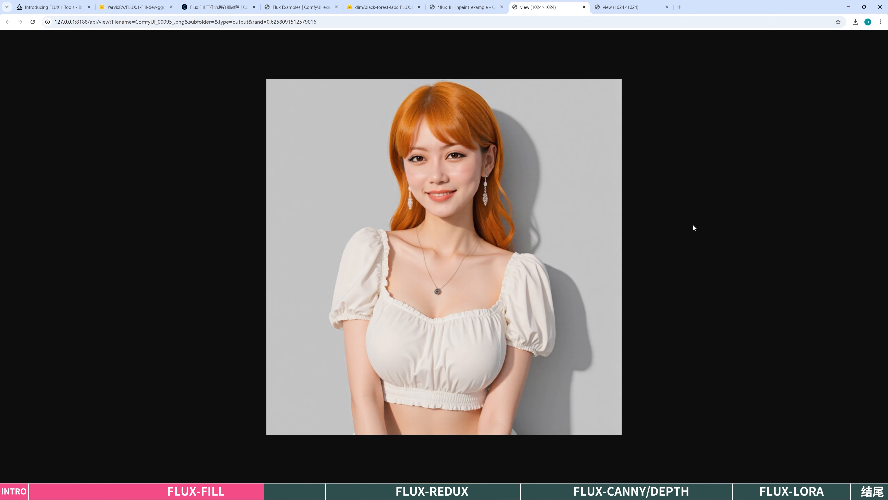
key("alt+Tab")
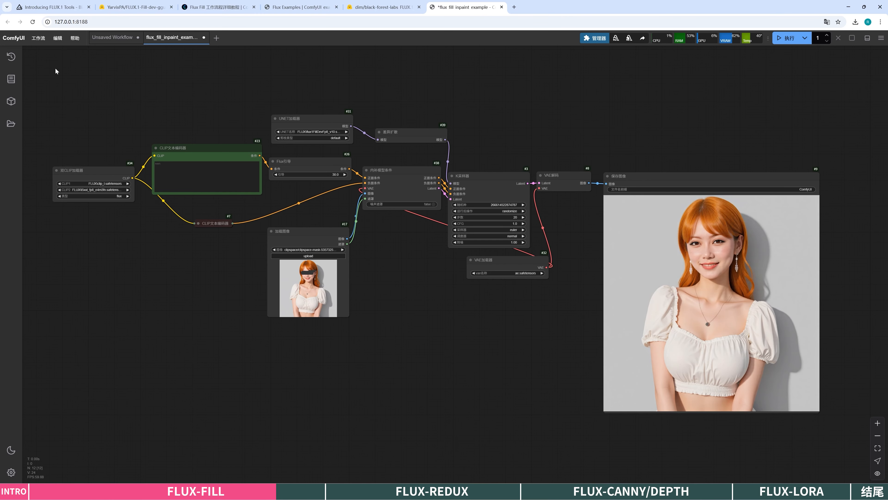
Open the flux_fill_outpaint_example image from the downloads folder as a workflow and inspect its inpaint conditioning and outpaint padding nodes.
left_click(38, 39)
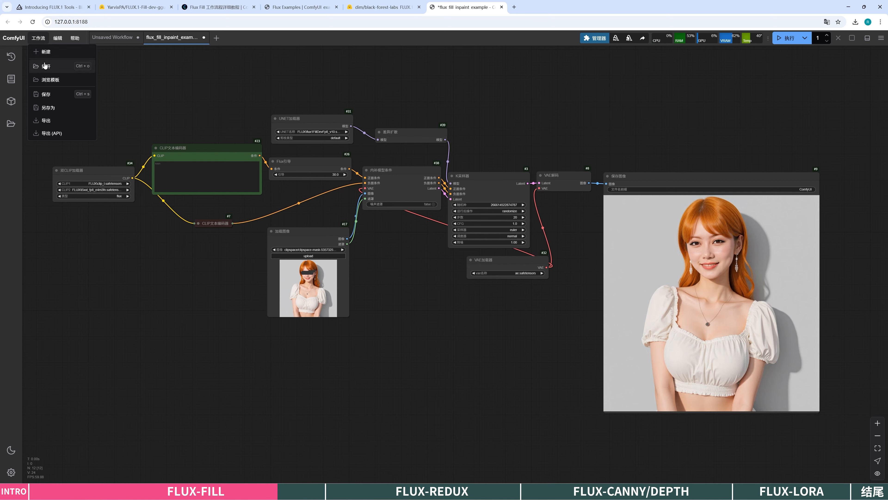
left_click(46, 66)
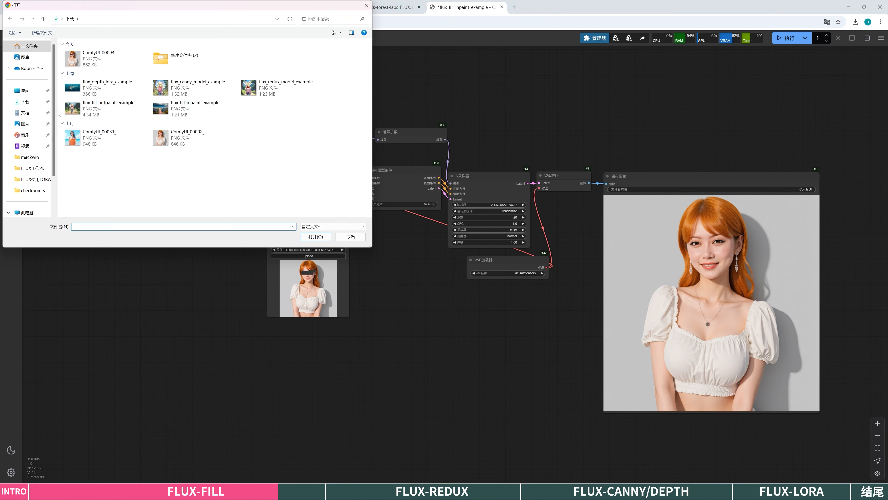
double_click(105, 111)
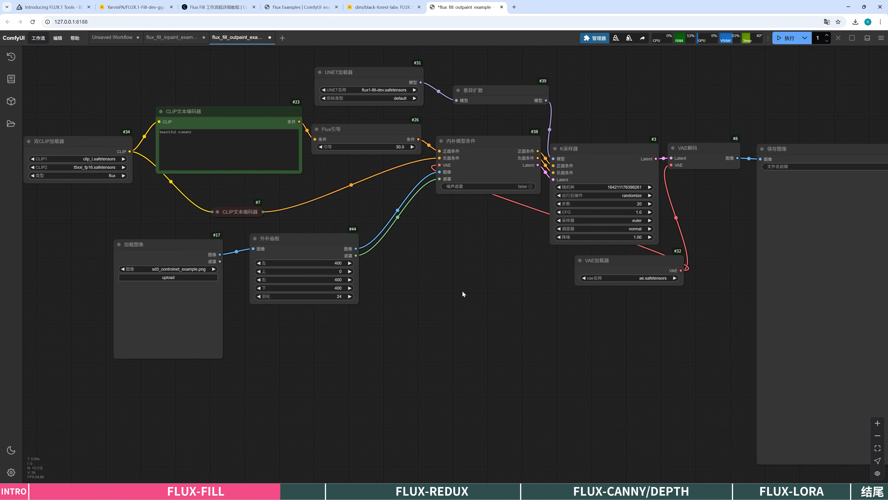
scroll(462, 291, "down", 3)
left_click_drag(492, 330, 428, 310)
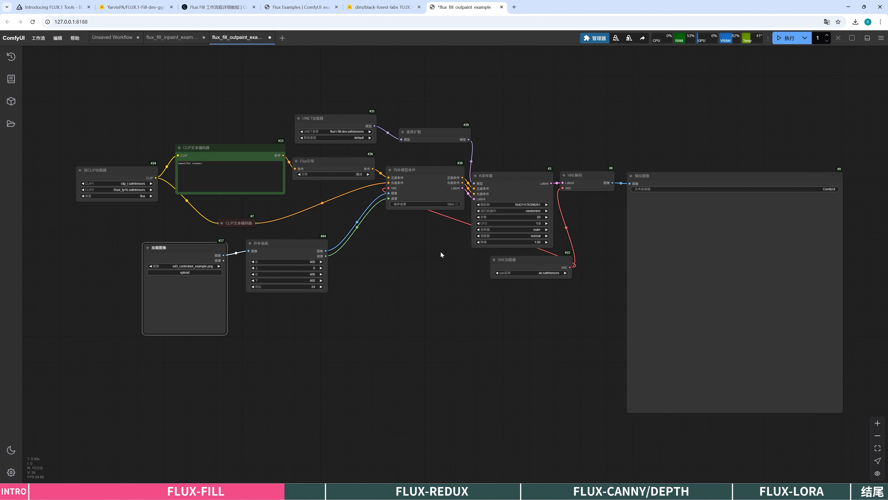
left_click(427, 181)
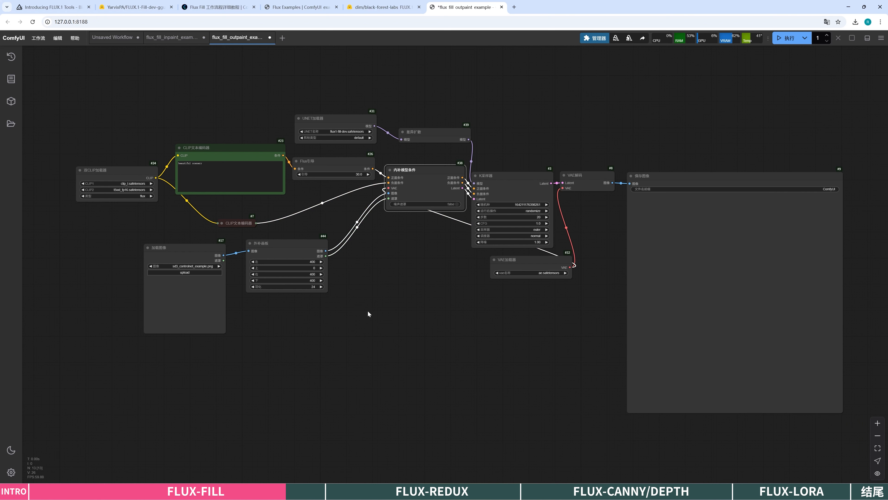
left_click(297, 253)
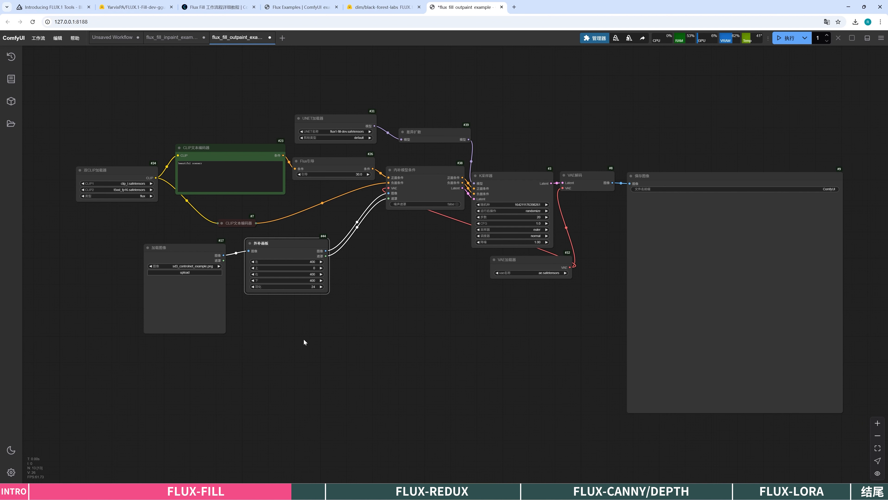
Upload ComfyUI_00031_.png to the load image node and set the outpaint node's left and right padding to 0.
left_click(177, 272)
double_click(89, 60)
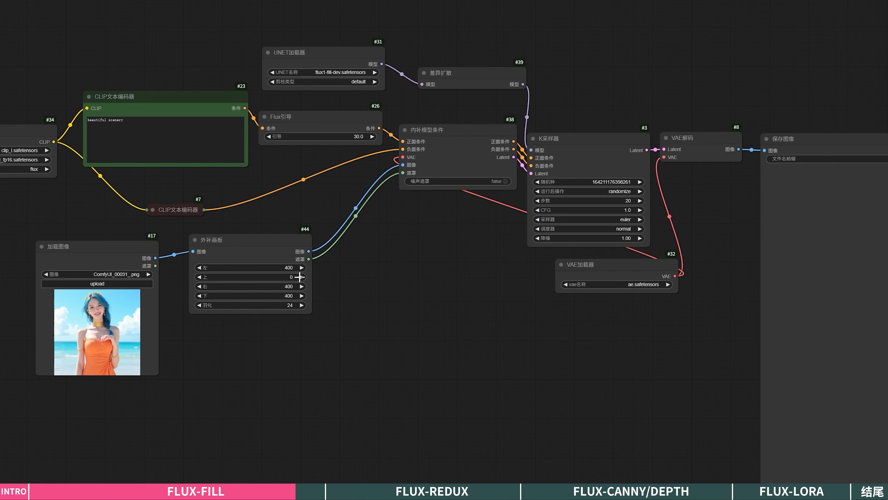
left_click(289, 267)
left_click(290, 287)
type("0")
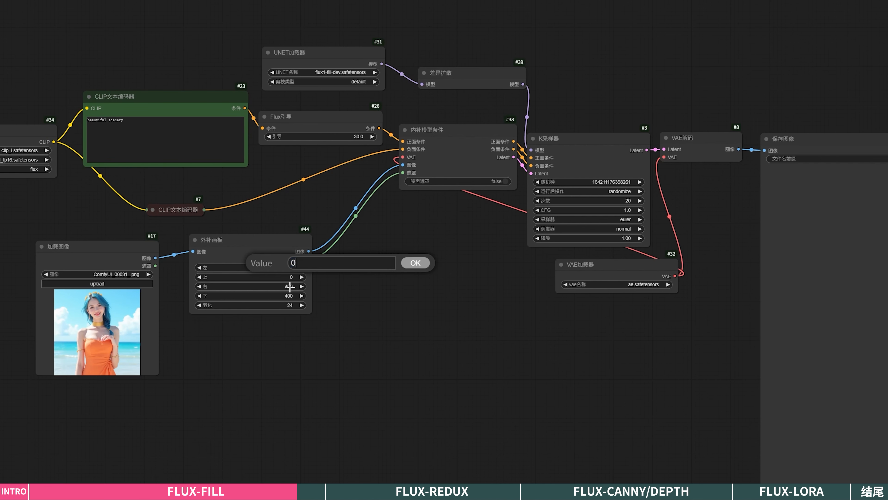
key("Return")
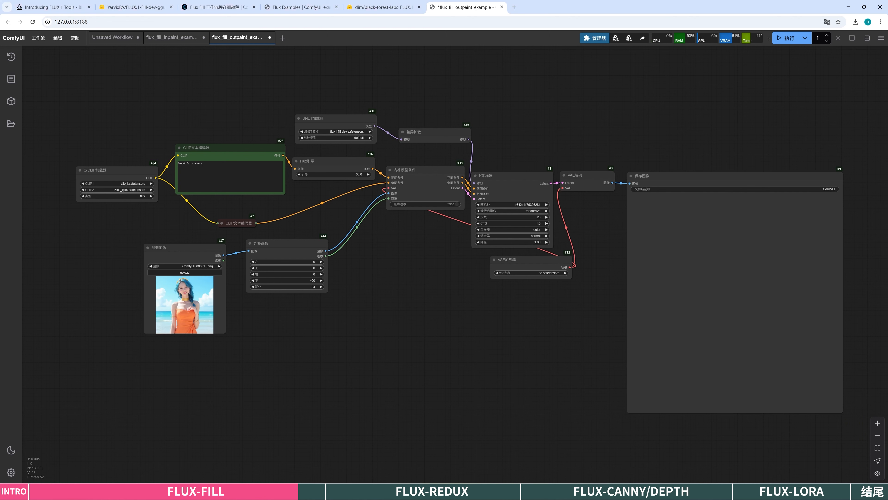
Replace the positive prompt with "Full body,Orange dress, with the seaside as background" and run the outpainting workflow.
left_click(231, 176)
key("ctrl+a")
key("ctrl+v")
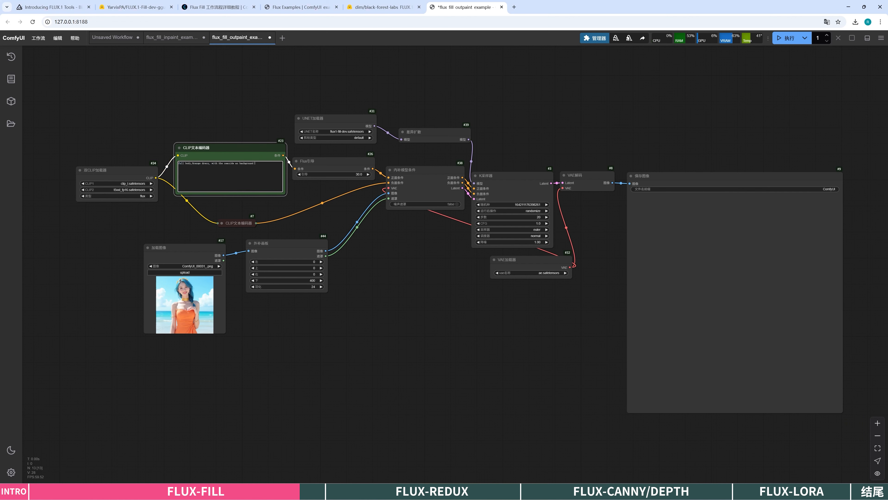
left_click(785, 38)
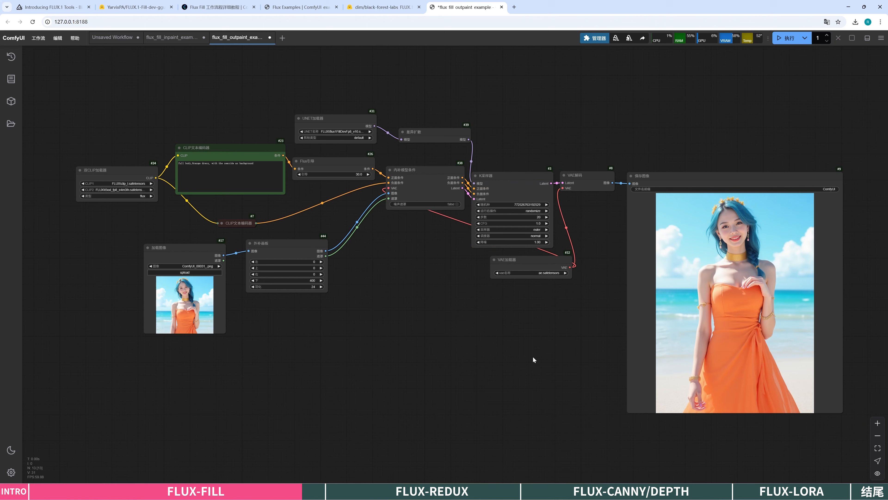
Open the outpainted seaside image from the save image node at full size.
right_click(690, 252)
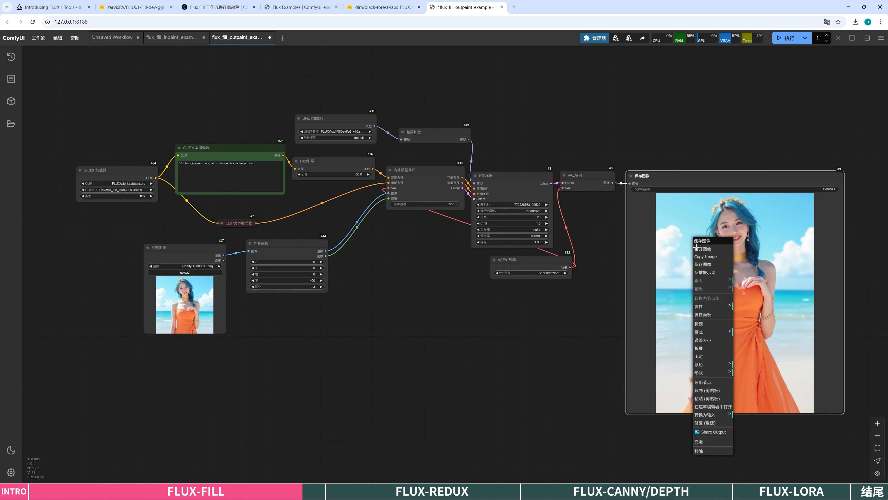
left_click(702, 249)
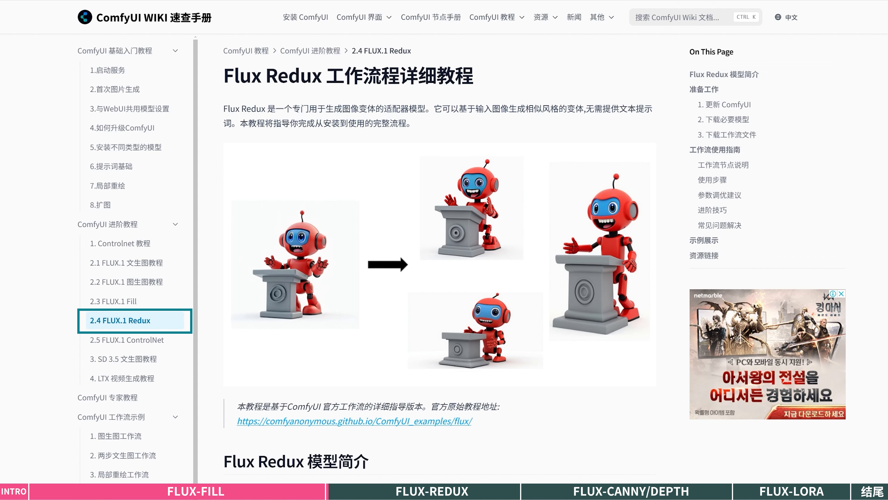
Skim the Flux Redux tutorial and open the files and versions page of the FLUX.1-Redux-dev model on Hugging Face.
scroll(637, 464, "down", 12)
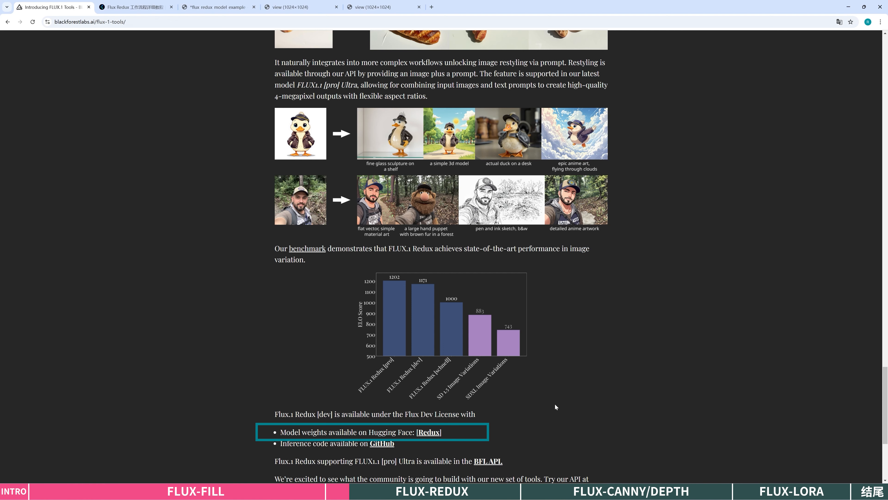
right_click(425, 434)
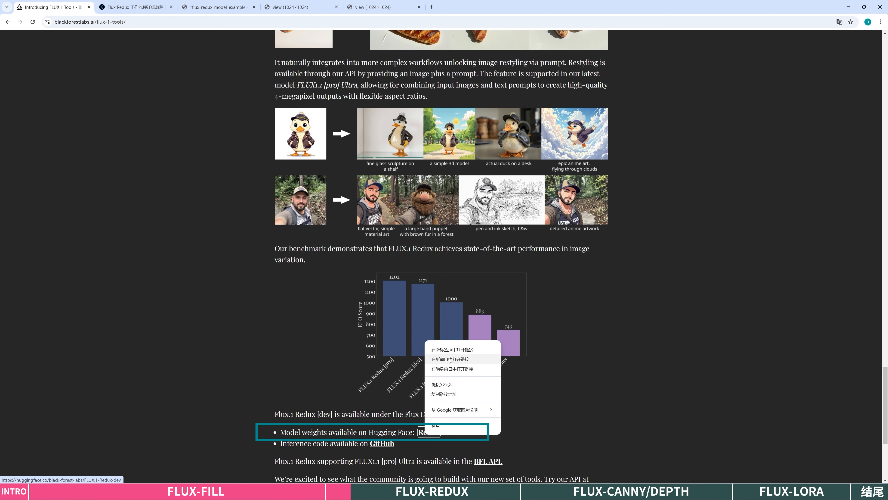
left_click(452, 350)
left_click(136, 7)
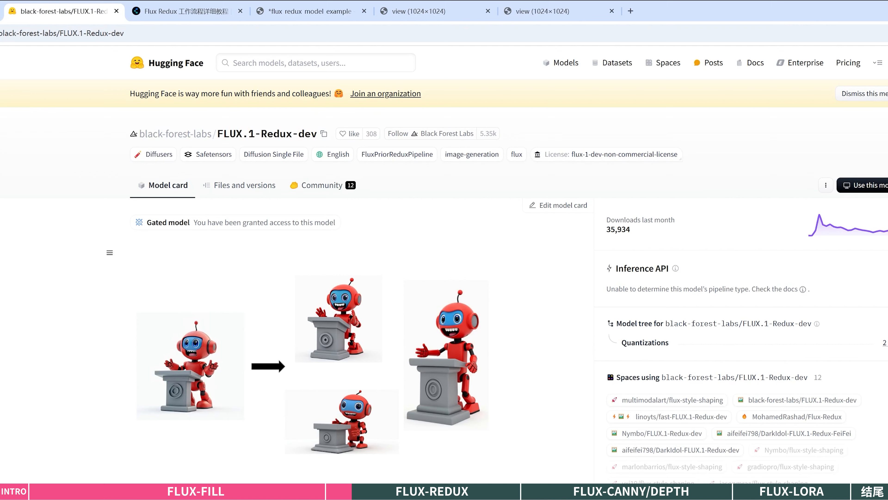
left_click(263, 192)
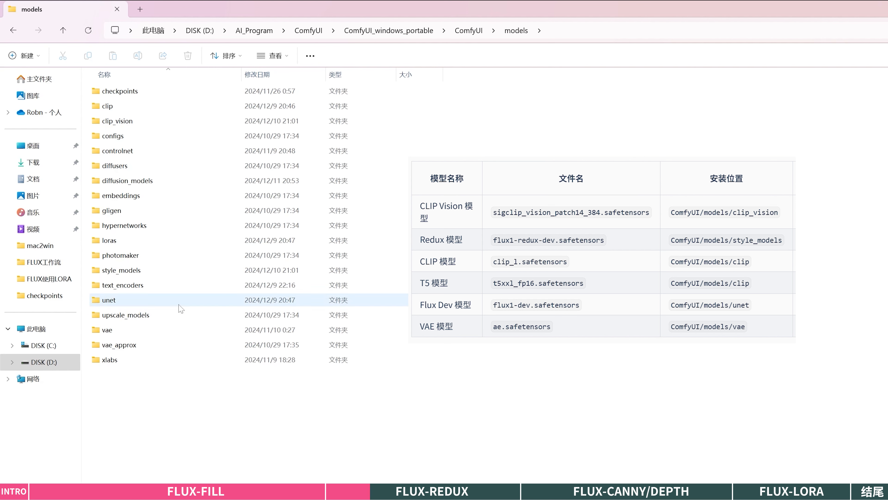
Locate the clip_vision, style_models and unet folders inside the ComfyUI models folder in File Explorer.
left_click(156, 123)
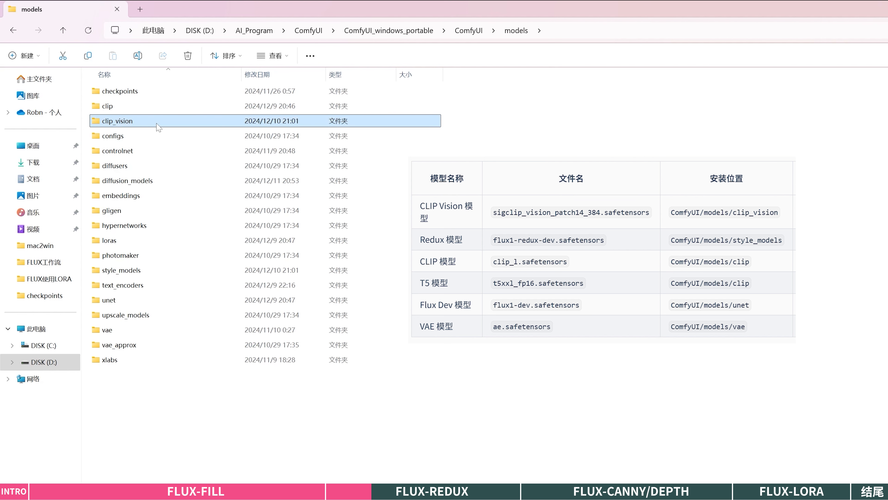
left_click(192, 271)
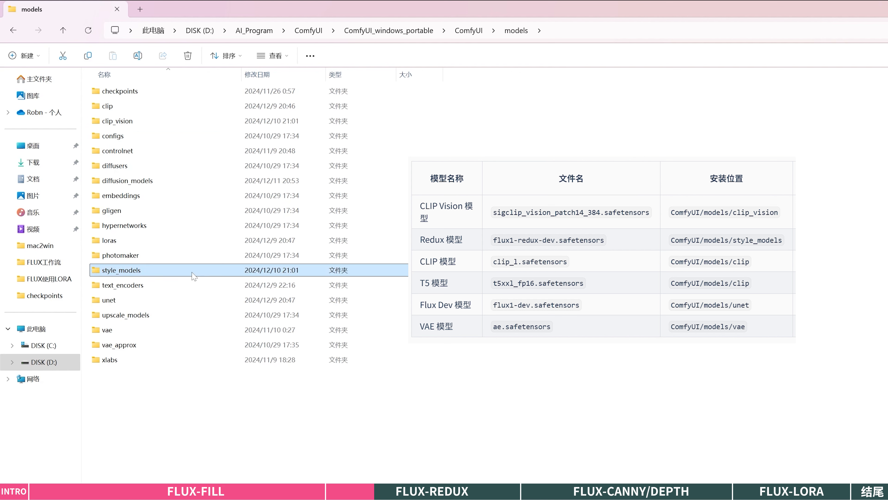
left_click(201, 300)
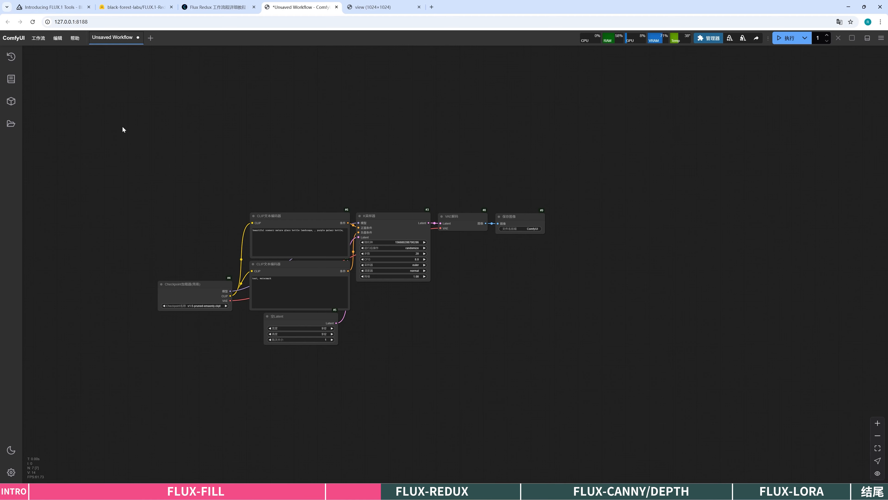
Switch to ComfyUI, open the flux_redux_model_example image from the downloads folder as a workflow and bring its nodes into view.
left_click(35, 41)
left_click(51, 66)
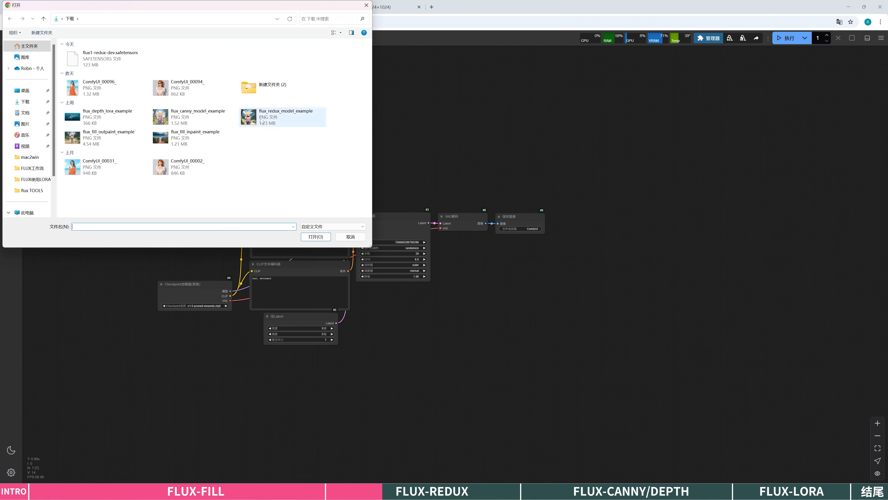
double_click(283, 116)
scroll(538, 240, "down", 1)
left_click_drag(538, 240, 525, 184)
scroll(528, 210, "down", 3)
scroll(497, 186, "up", 1)
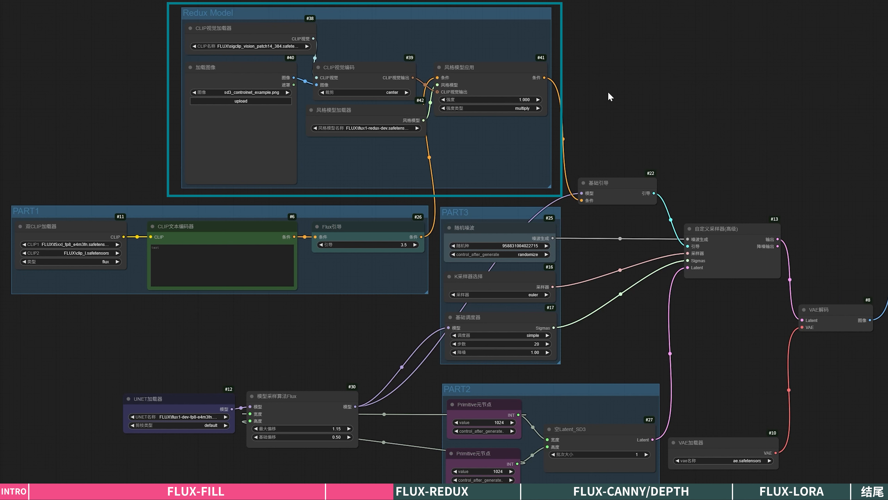
Inspect the CLIP vision loader, style model loader and style model apply strength in the Redux Model group, plus the PART2 and PART3 groups.
left_click(272, 29)
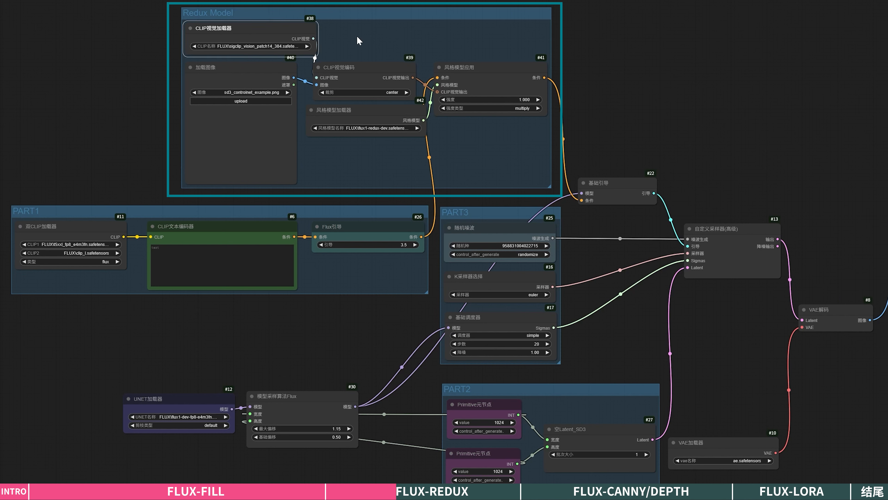
left_click(416, 112)
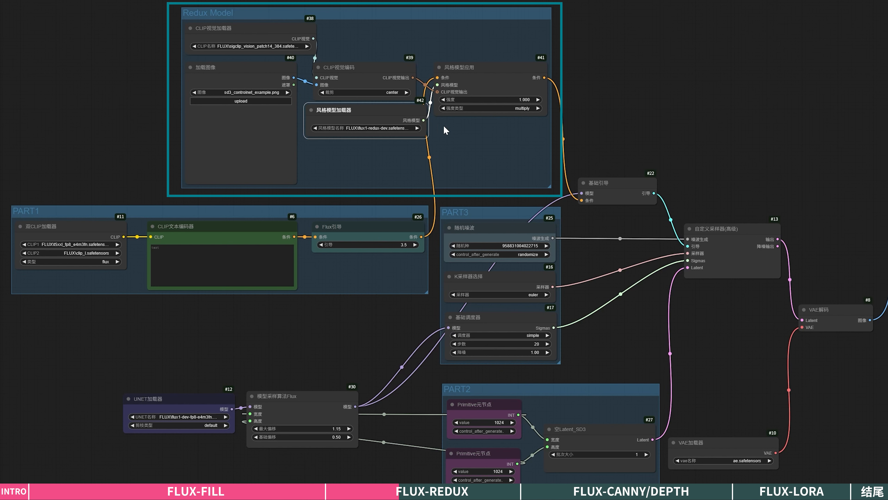
left_click(496, 69)
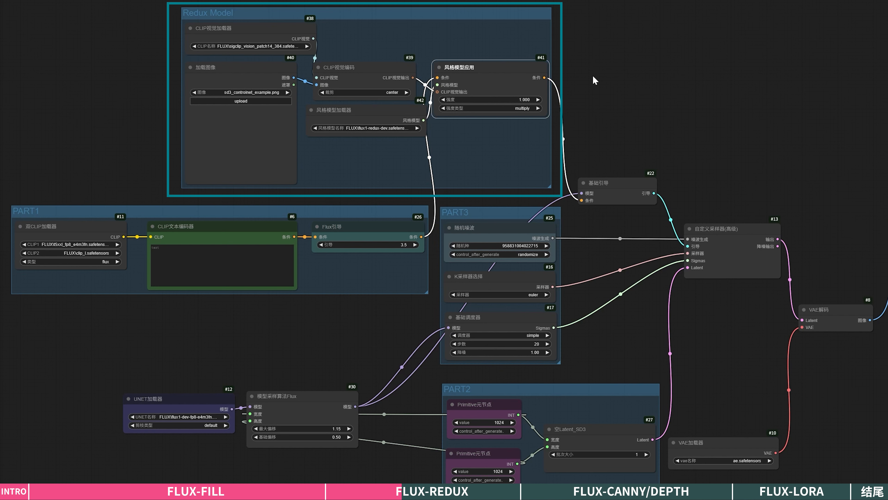
left_click(524, 99)
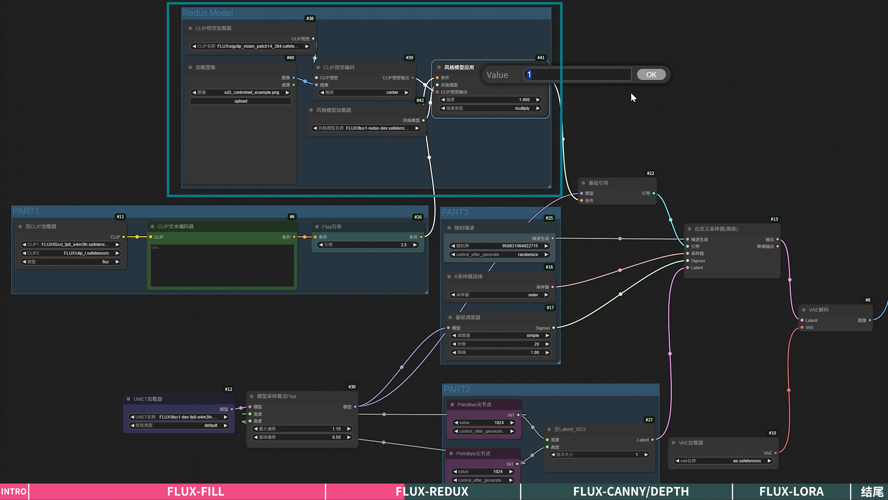
left_click(656, 78)
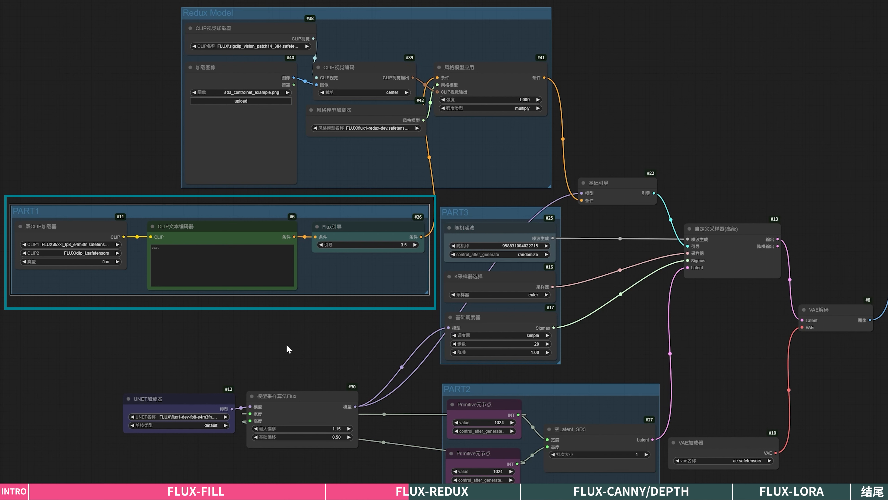
left_click(606, 392)
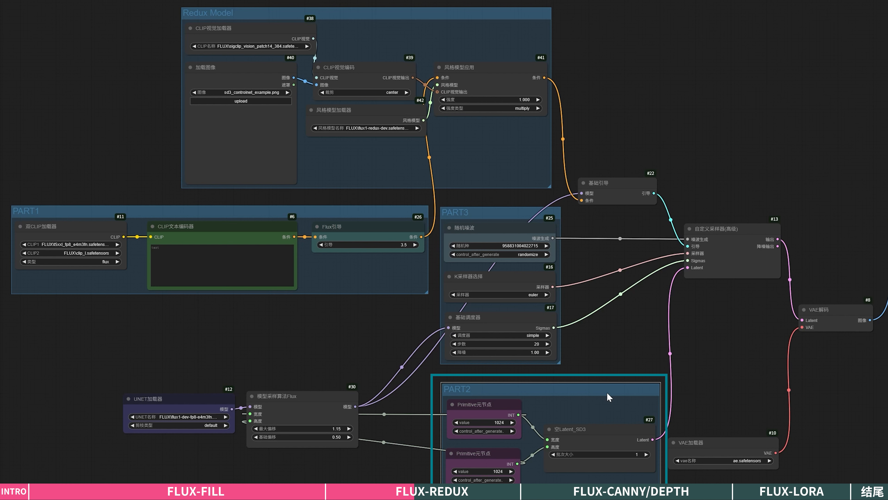
left_click(528, 213)
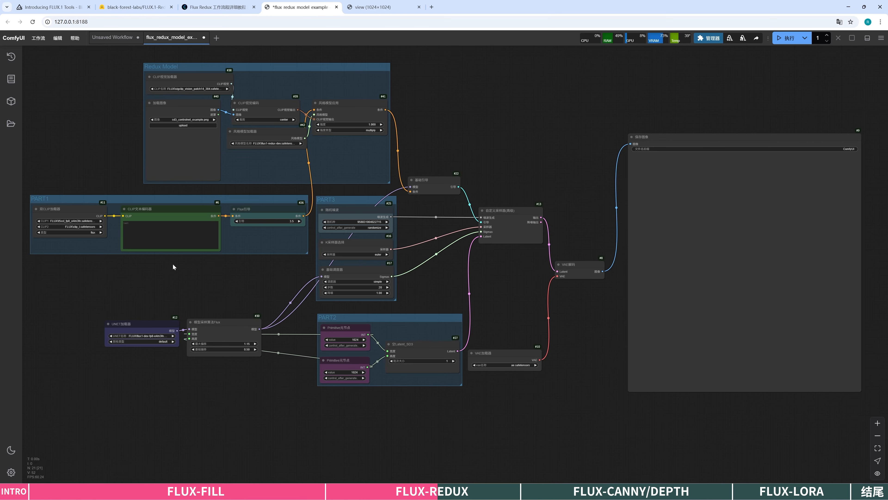
Run the Redux workflow with ComfyUI_00002_.png uploaded to the load image node and open the generated image at full size.
left_click(183, 125)
double_click(154, 141)
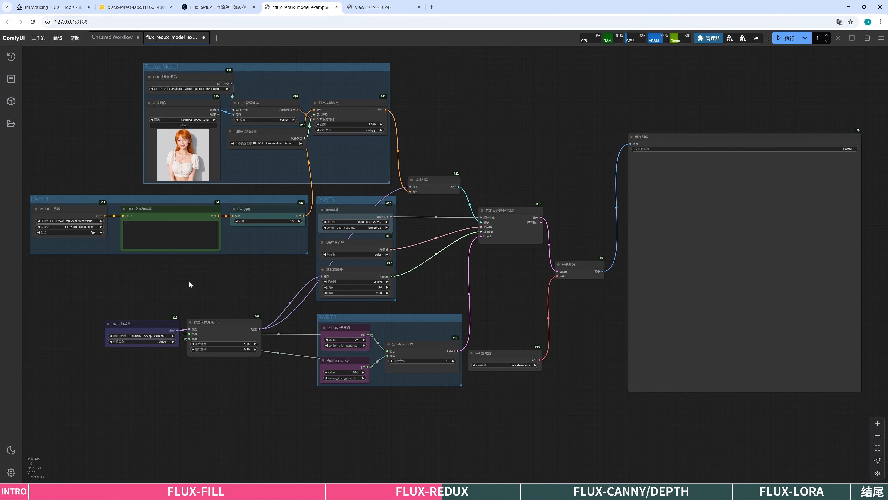
left_click(787, 38)
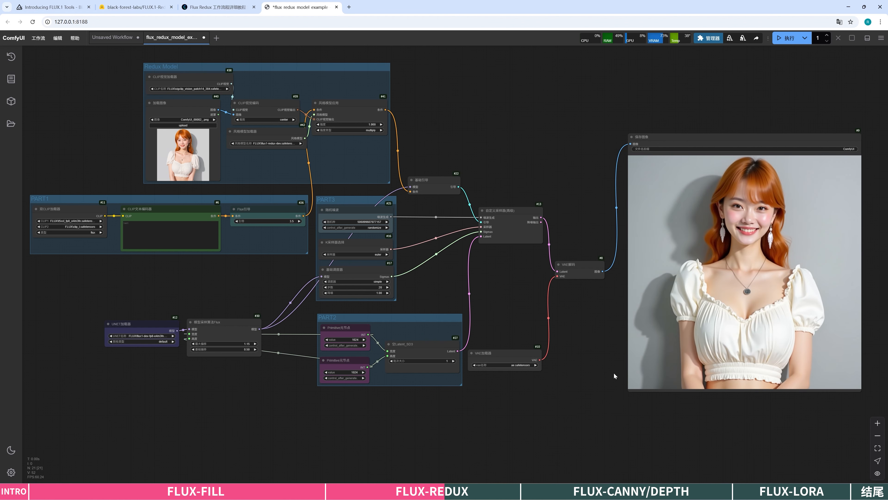
right_click(694, 214)
left_click(706, 213)
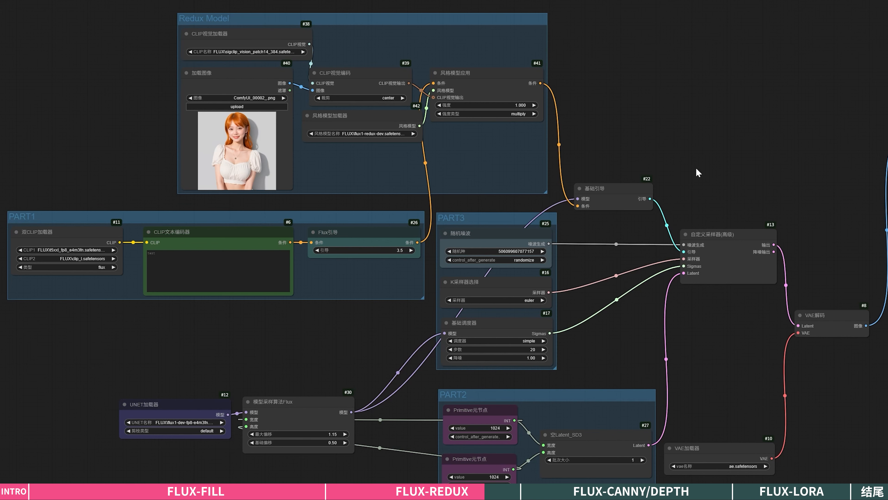
Duplicate the load image node and place both load image nodes one above the other outside the Redux Model group.
left_click(219, 72)
key("ctrl+c")
left_click(106, 86)
key("ctrl+v")
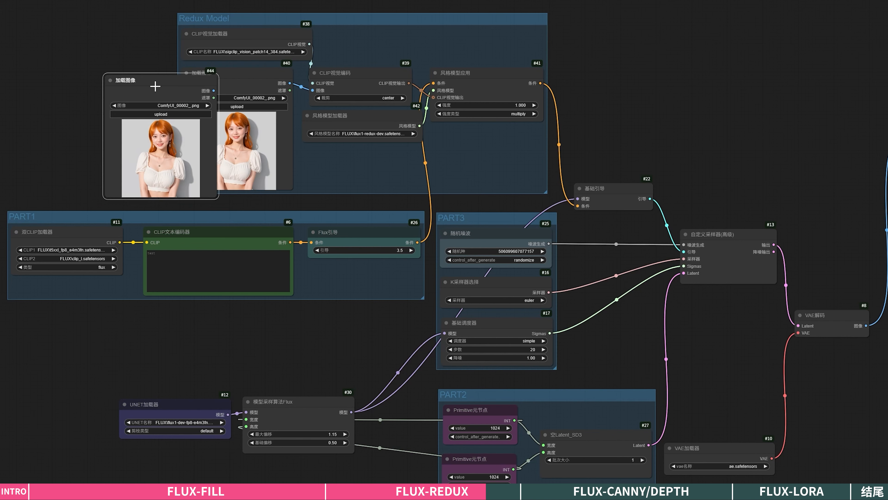
left_click_drag(155, 86, 359, 169)
left_click_drag(306, 114, 307, 54)
left_click_drag(427, 170, 288, 186)
Add an image batch node (图像组合批次) and place it in the Redux Model group before the CLIP vision encode node.
left_click(834, 177)
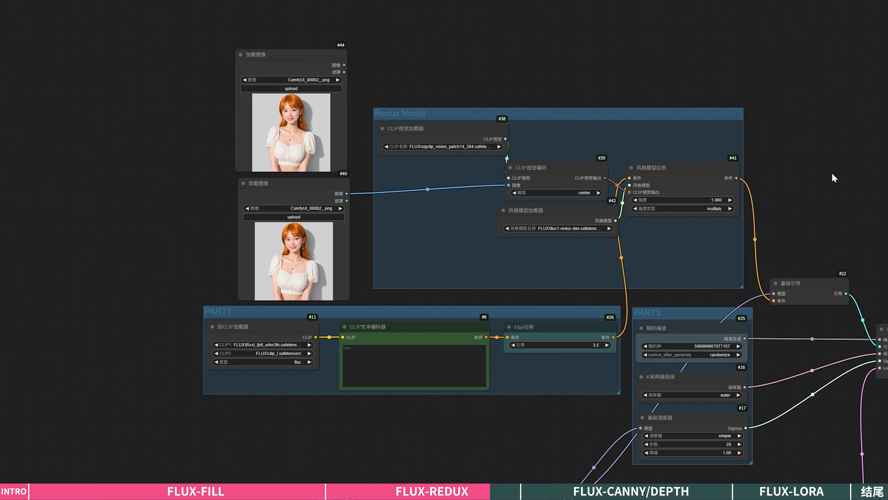
double_click(834, 178)
type("图像组合")
left_click(833, 178)
left_click_drag(873, 164, 443, 184)
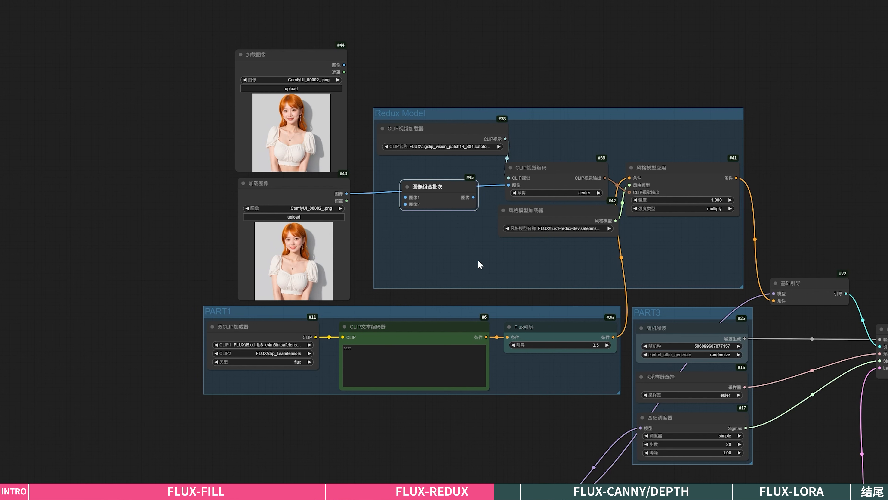
Connect both load image nodes to the image batch node's two inputs and its output to the CLIP vision encode node's image input.
left_click_drag(344, 65, 408, 194)
left_click_drag(346, 194, 405, 204)
left_click(478, 258)
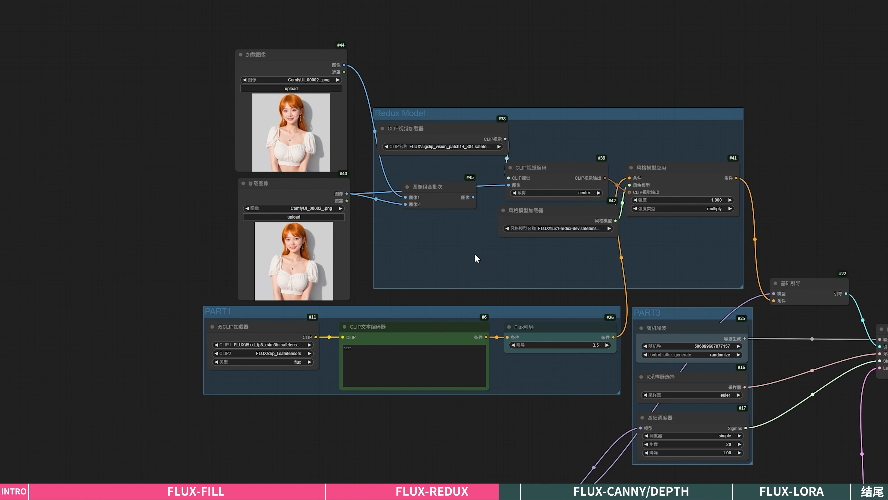
left_click_drag(473, 197, 509, 185)
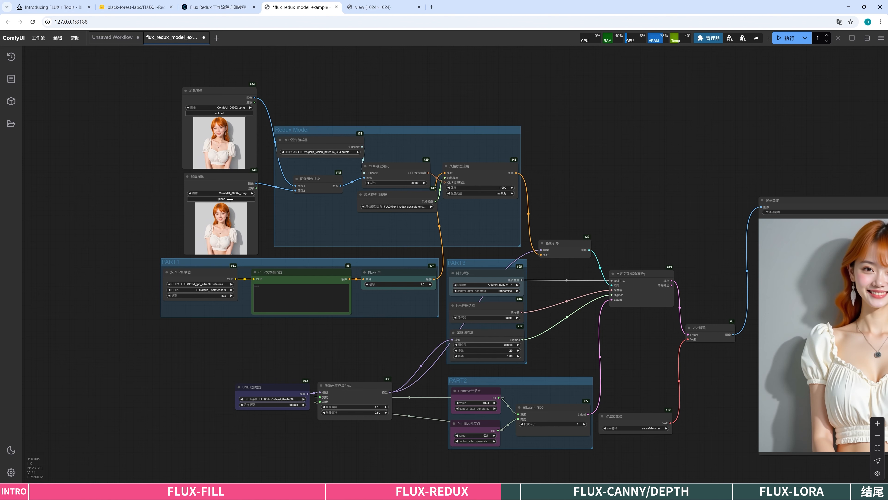
Run the two-image Redux workflow with ComfyUI_00031_.png uploaded to the lower load image node and open the blended image at full size.
left_click(221, 199)
double_click(95, 139)
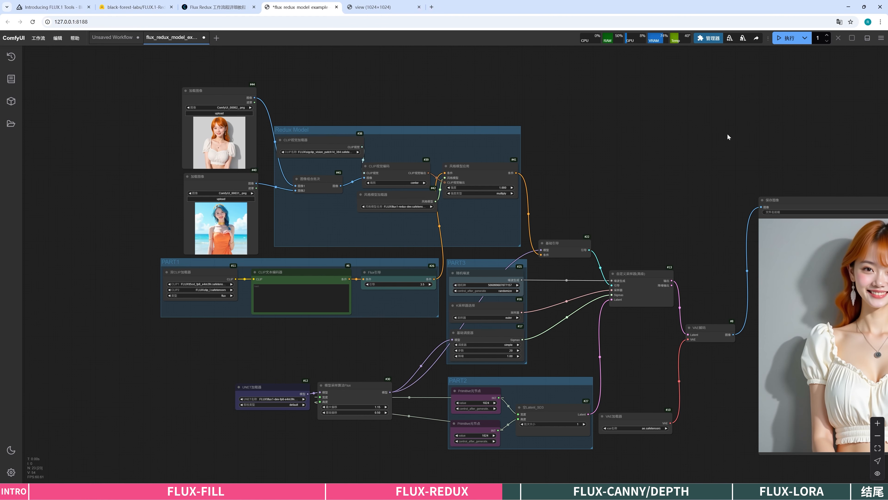
left_click(792, 42)
left_click_drag(649, 144, 559, 138)
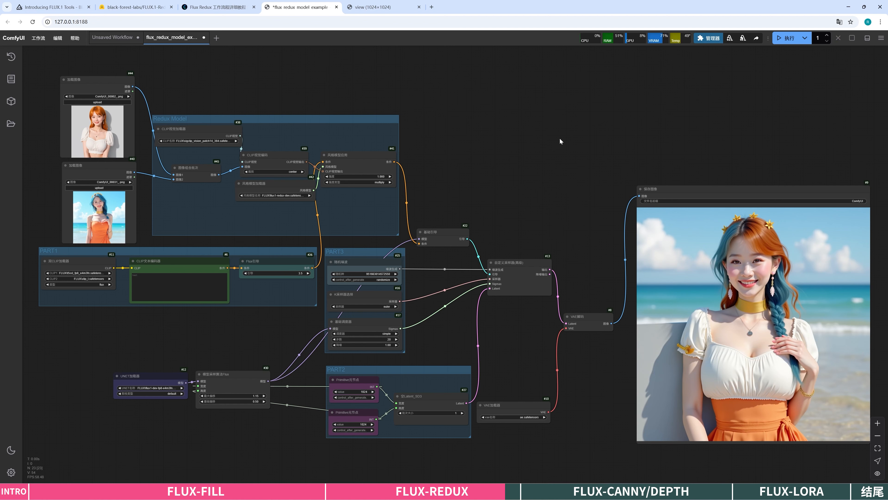
right_click(669, 237)
left_click(676, 237)
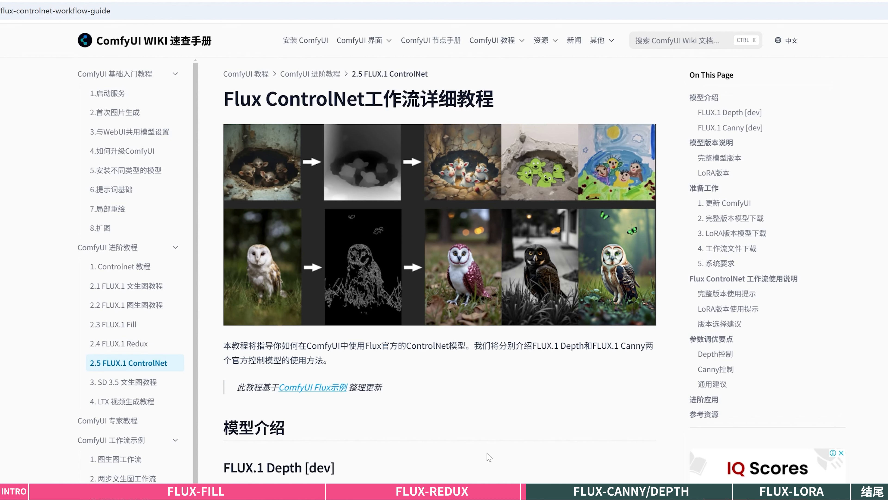
Skim the Flux ControlNet tutorial and open the flux_canny_model_example image as a workflow in ComfyUI.
scroll(489, 457, "down", 15)
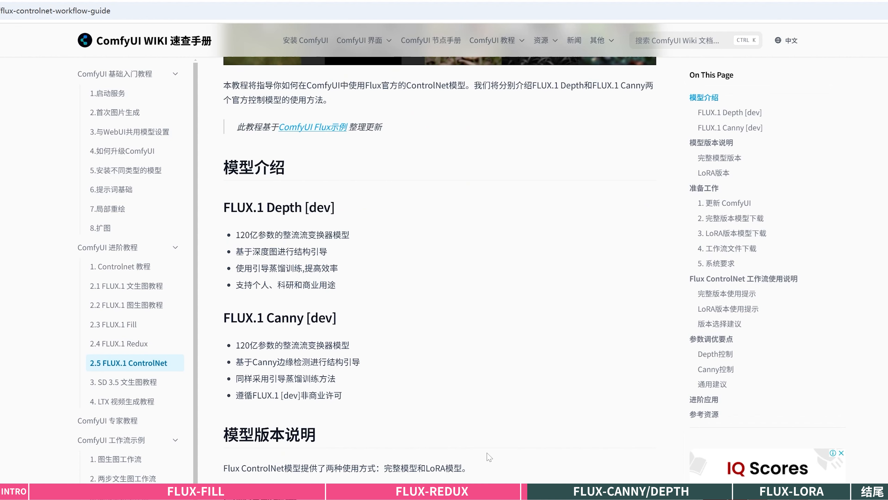
scroll(533, 451, "down", 5)
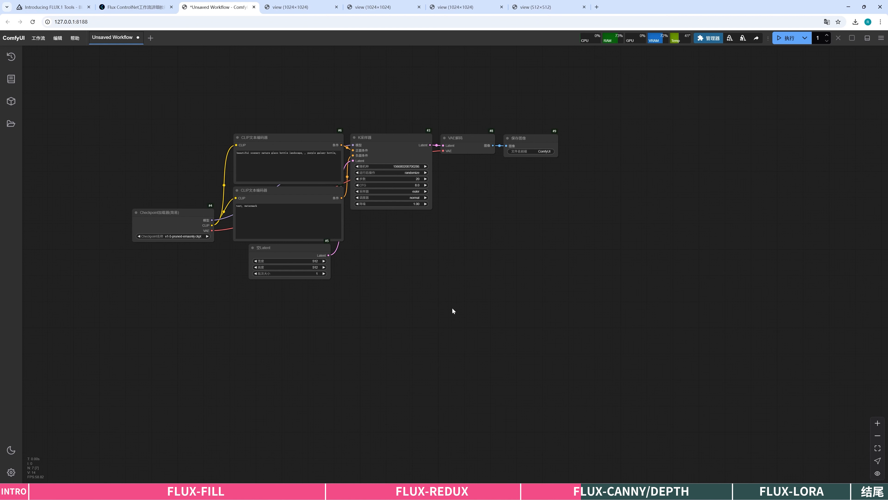
left_click(38, 38)
left_click(51, 66)
double_click(196, 87)
scroll(404, 206, "down", 4)
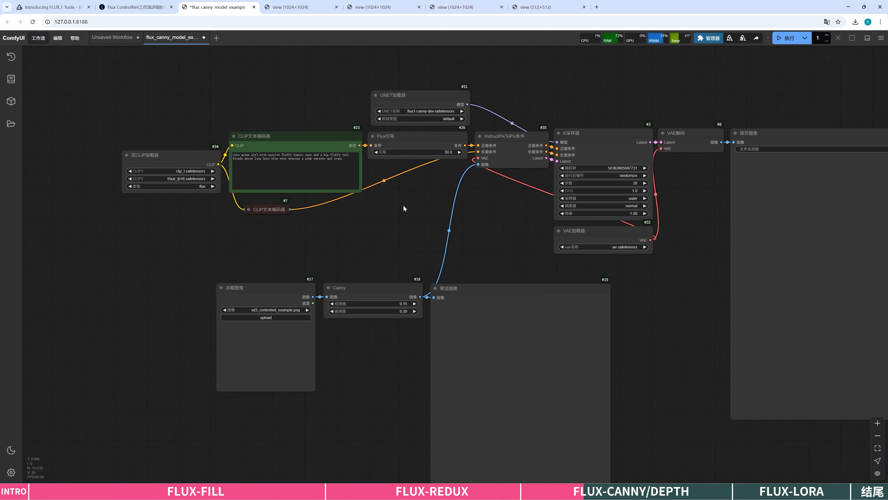
left_click_drag(414, 211, 322, 200)
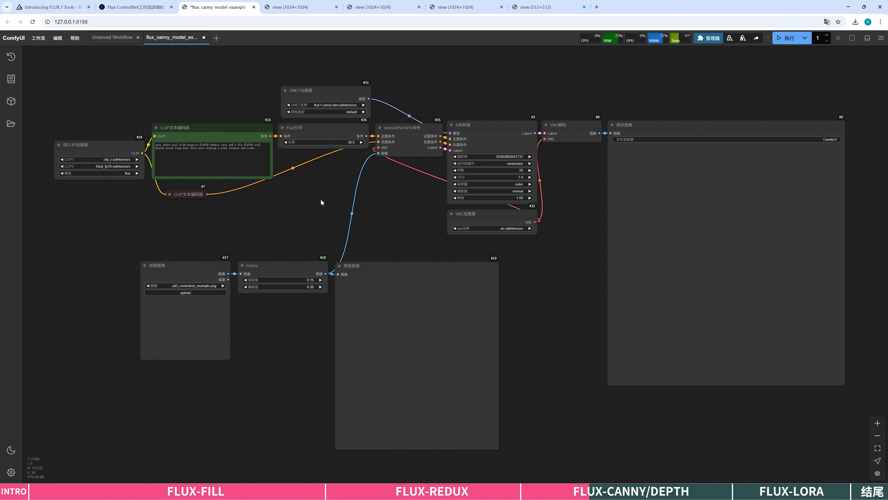
Inspect the InstructPixToPix conditioning and Canny nodes and set the UNET loader's model to FLUX\flux1-canny-dev.safetensors.
left_click(411, 142)
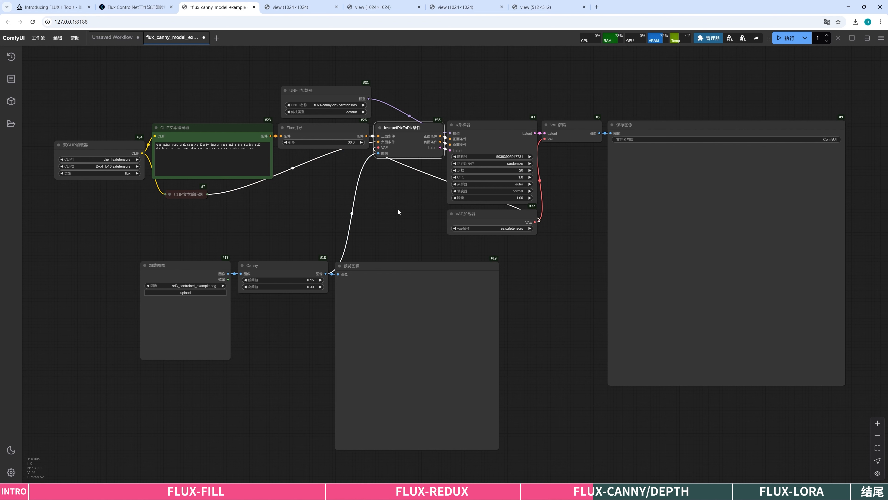
left_click(289, 262)
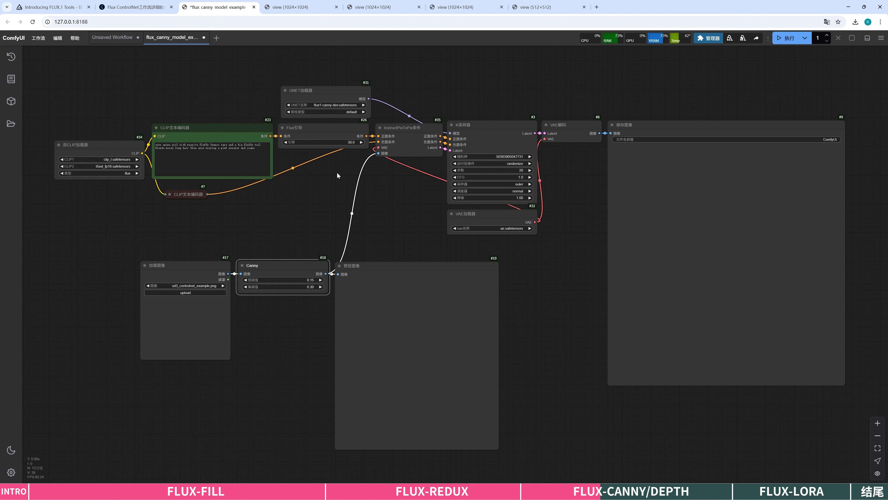
left_click(335, 104)
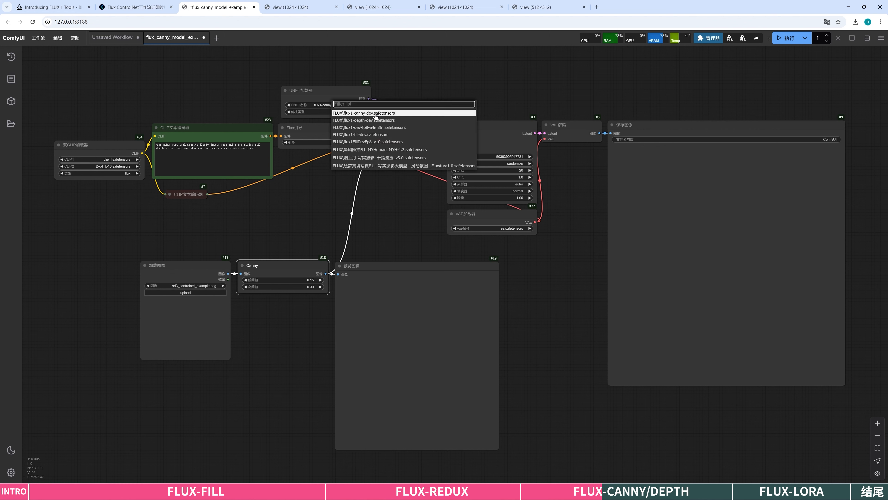
left_click(400, 113)
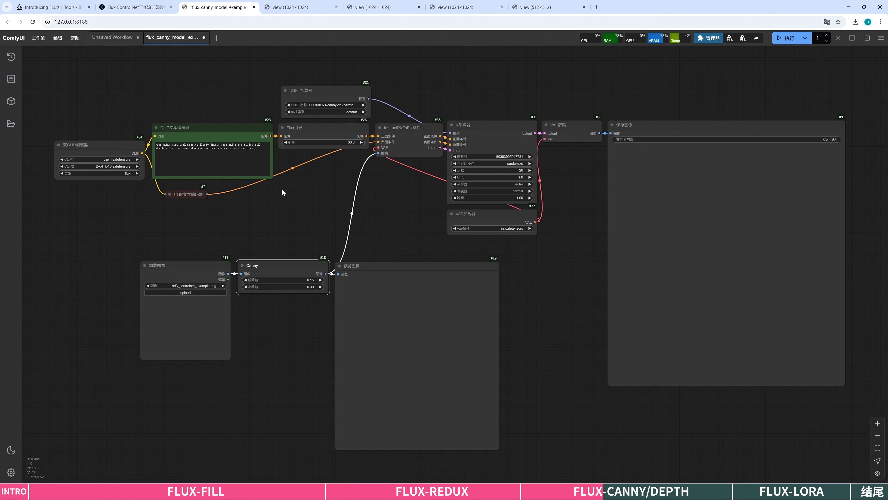
Set the dual CLIP loader's CLIP1 to FLUX\clip_l.safetensors and CLIP2 to FLUX\t5xxl_fp8_e4m3fn.safetensors.
left_click(121, 160)
left_click(139, 158)
left_click(117, 166)
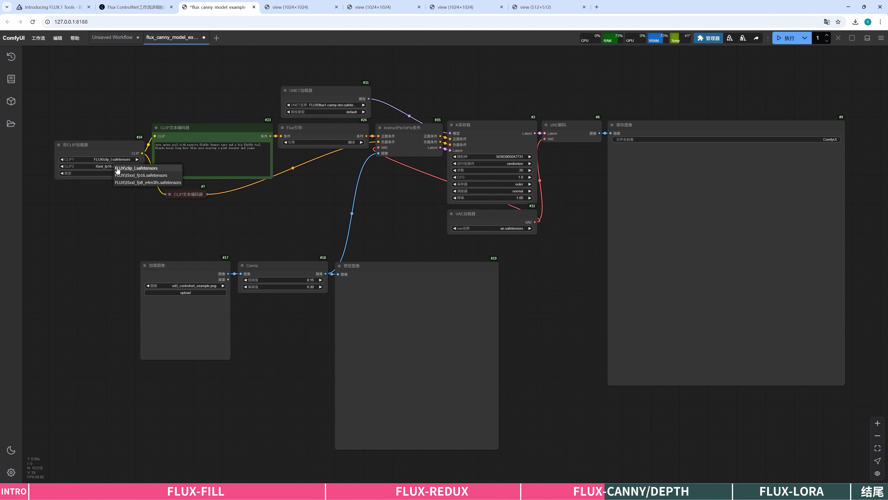
left_click(147, 180)
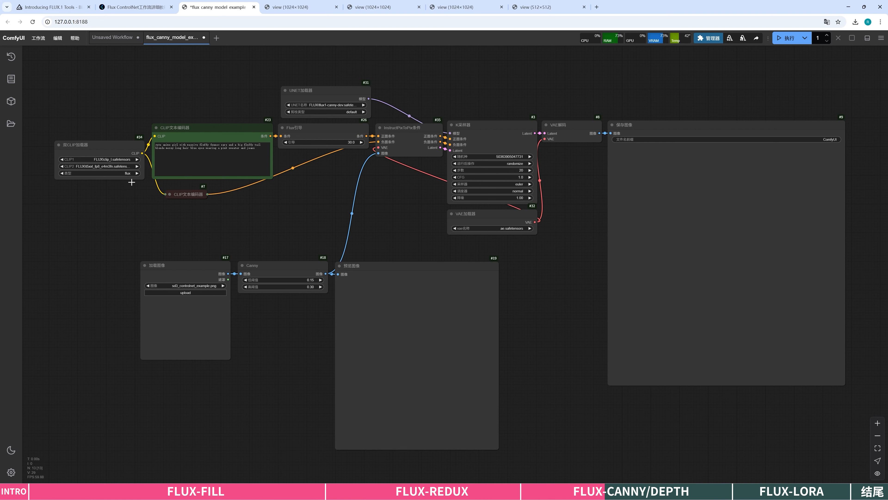
Upload ComfyUI_00031_.png to the load image node and replace the positive prompt with the pasted text about a young girl wearing a blue dress.
left_click(185, 292)
double_click(75, 135)
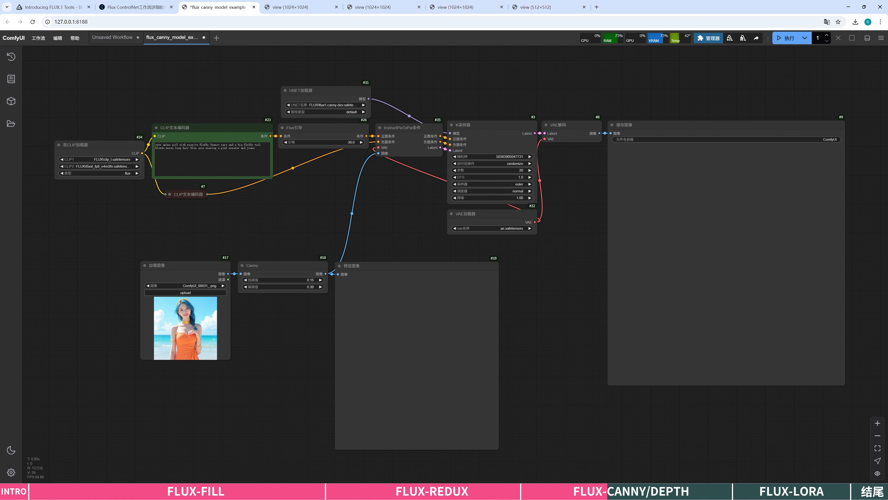
left_click(212, 161)
key("ctrl+a")
key("ctrl+v")
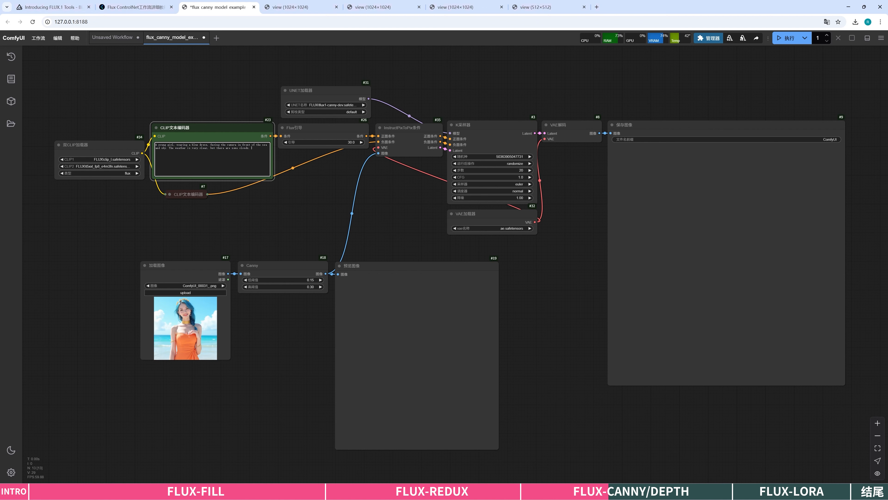
Run the Canny workflow and open the generated image from the save image node at full size.
left_click(756, 87)
left_click(784, 41)
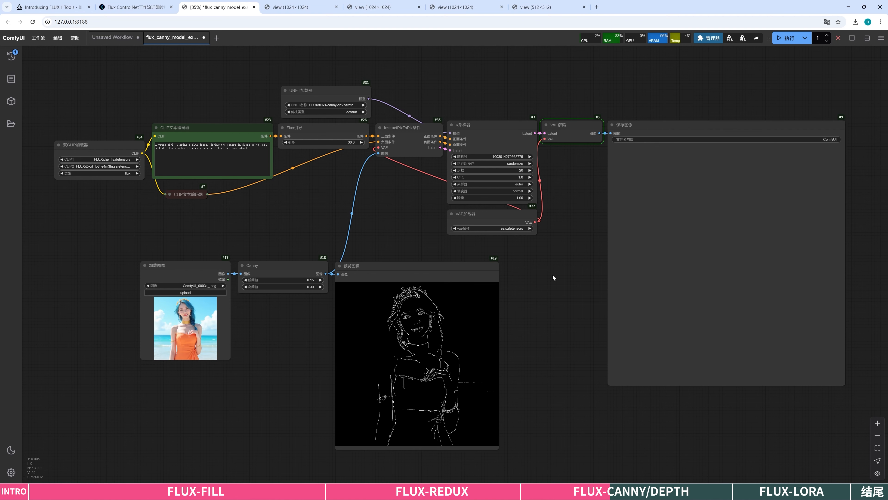
right_click(671, 225)
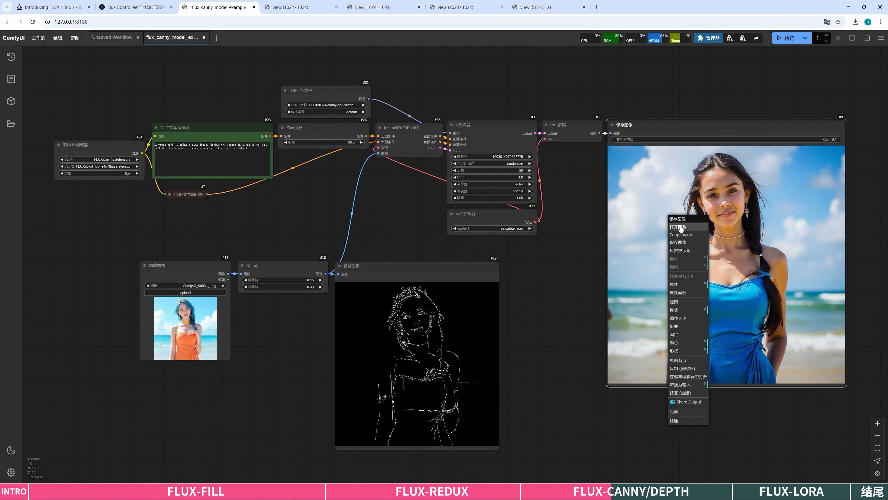
left_click(681, 227)
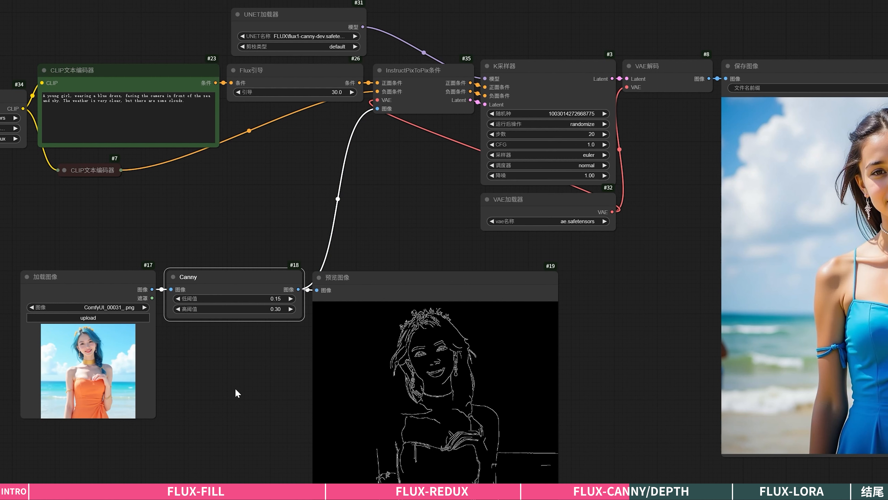
Add the controlnet_aux Canny preprocessor and LineArt preprocessor nodes, stacked below the existing Canny node.
double_click(202, 406)
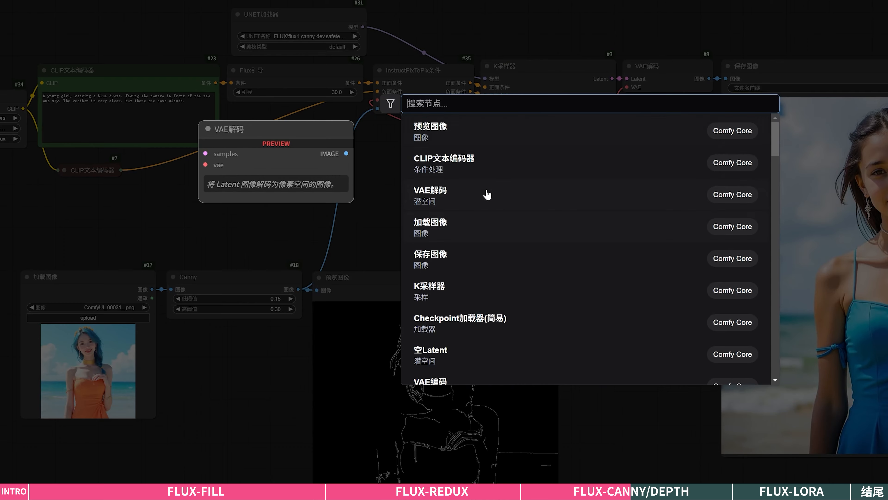
type("canny")
left_click(511, 143)
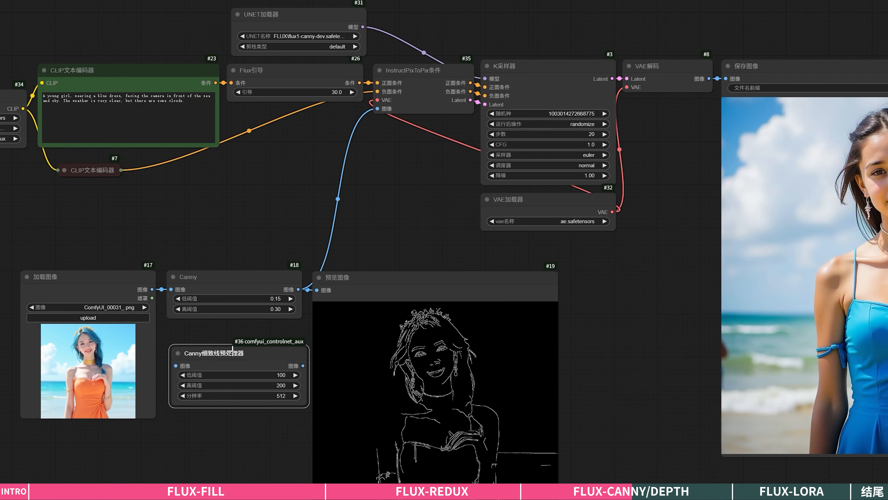
double_click(235, 457)
type("LI")
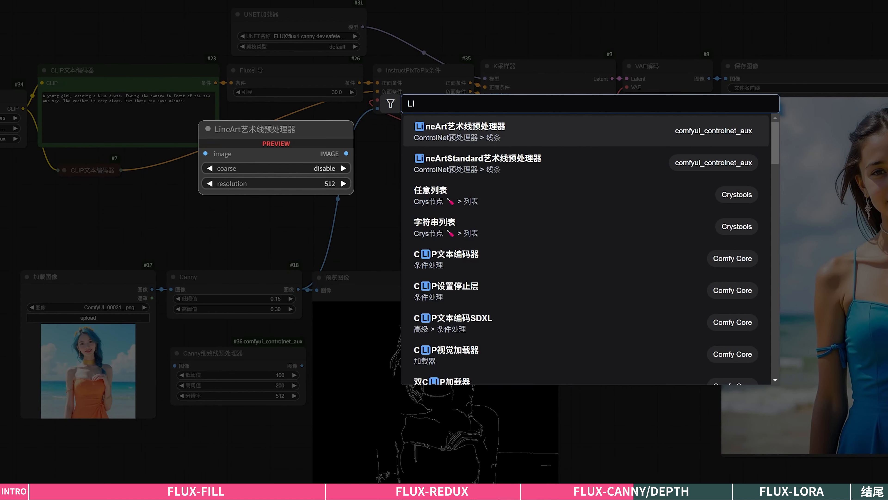
left_click(512, 130)
left_click_drag(279, 446, 213, 426)
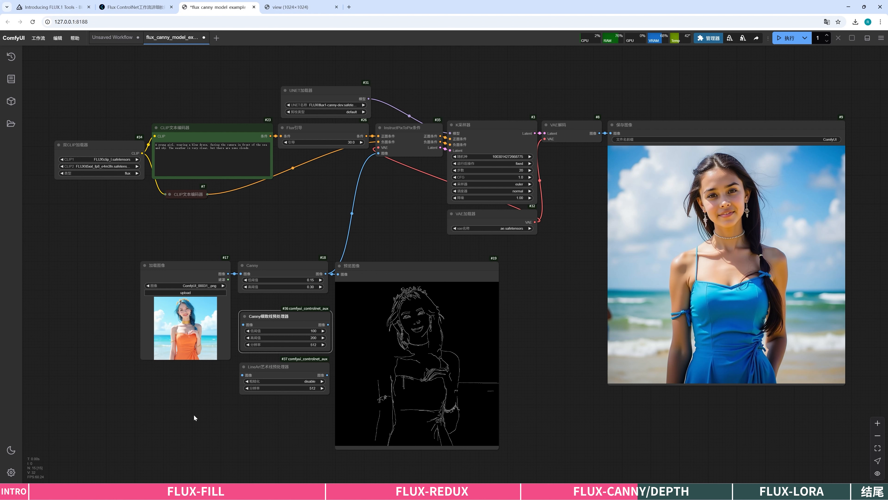
left_click(303, 366)
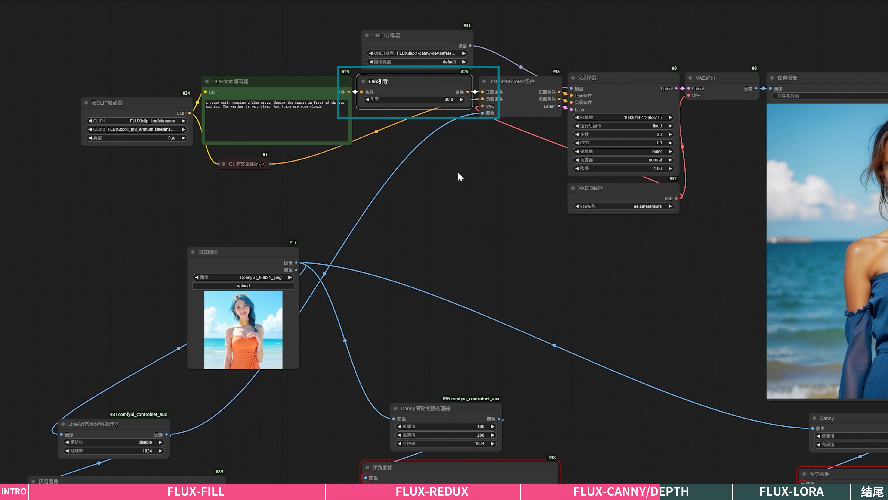
left_click(678, 169)
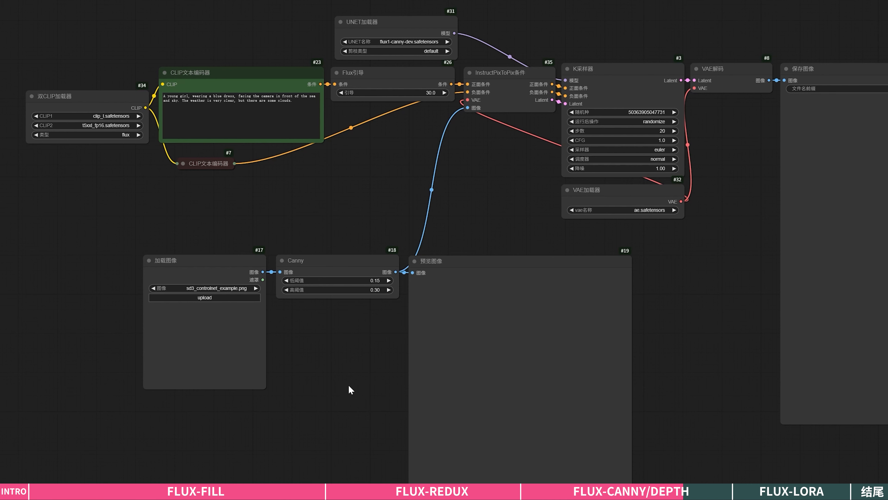
Add a DepthAnythingV2 preprocessor node and place it directly below the Canny node.
double_click(308, 329)
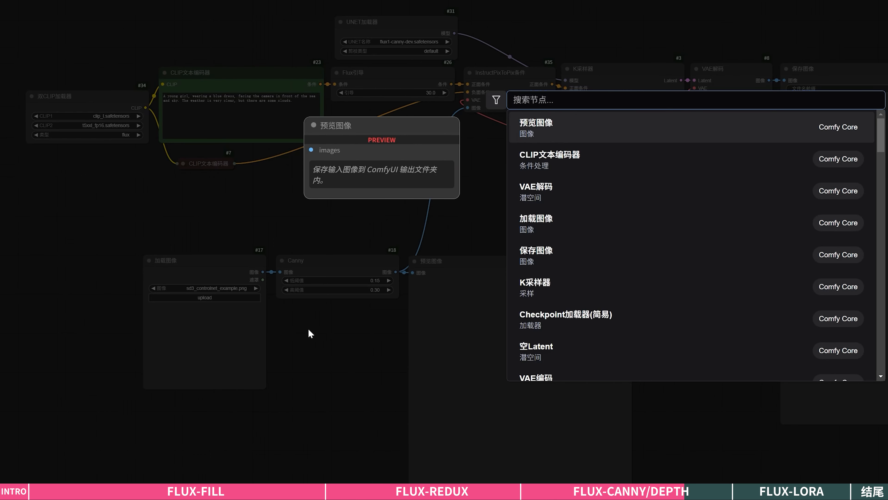
type("DE")
left_click(598, 160)
left_click_drag(361, 320, 331, 319)
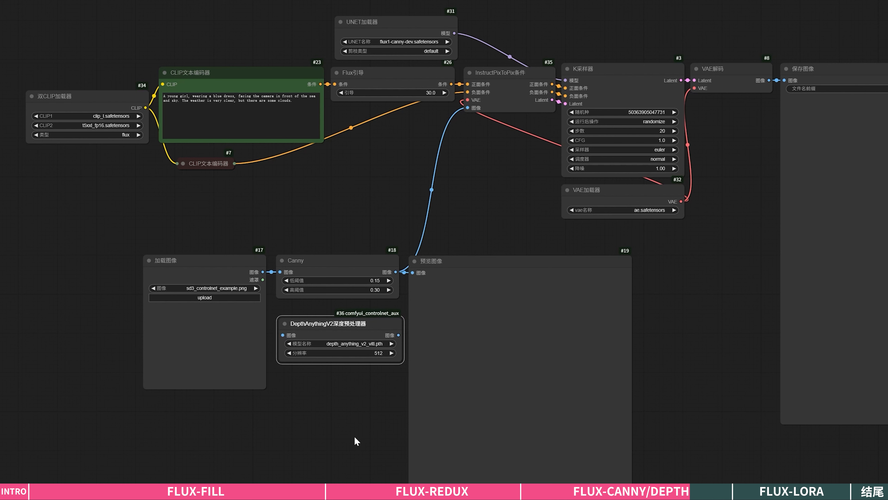
Wire the DepthAnythingV2 node between the load image node and the InstructPixToPix and preview image inputs, replacing and deleting the Canny node.
left_click_drag(262, 272, 282, 335)
left_click_drag(399, 335, 468, 108)
mouse_move(277, 277)
left_mouse_down()
mouse_move(273, 256)
mouse_move(290, 277)
left_mouse_up()
left_click_drag(293, 272, 285, 246)
left_click_drag(332, 262, 333, 225)
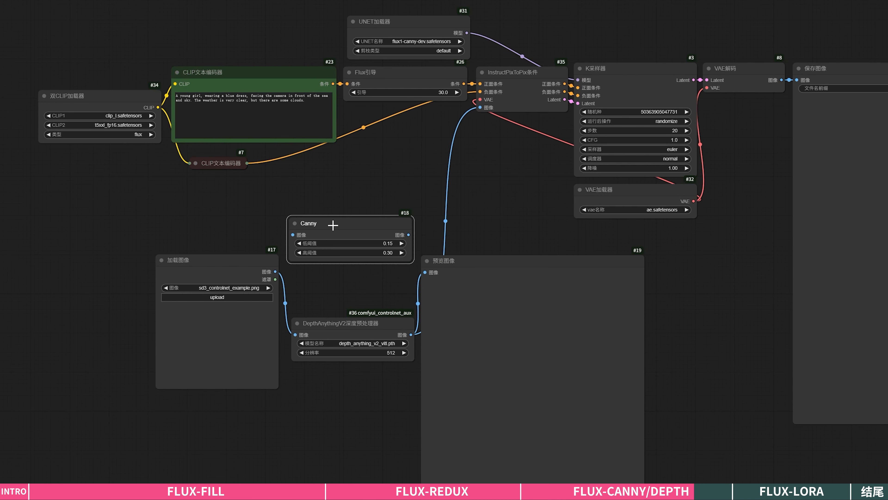
key("Delete")
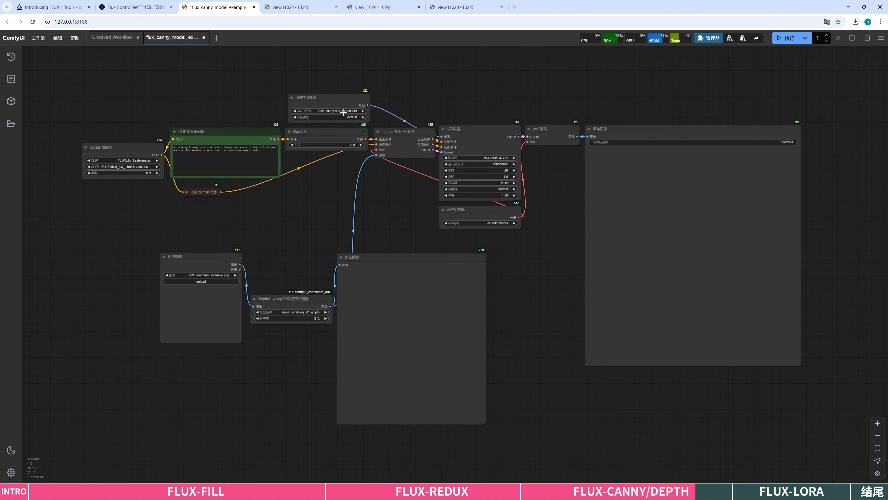
Set the UNET loader's model to FLUX\flux1-depth-dev.safetensors and upload ComfyUI_00031_.png to the load image node.
left_click(435, 41)
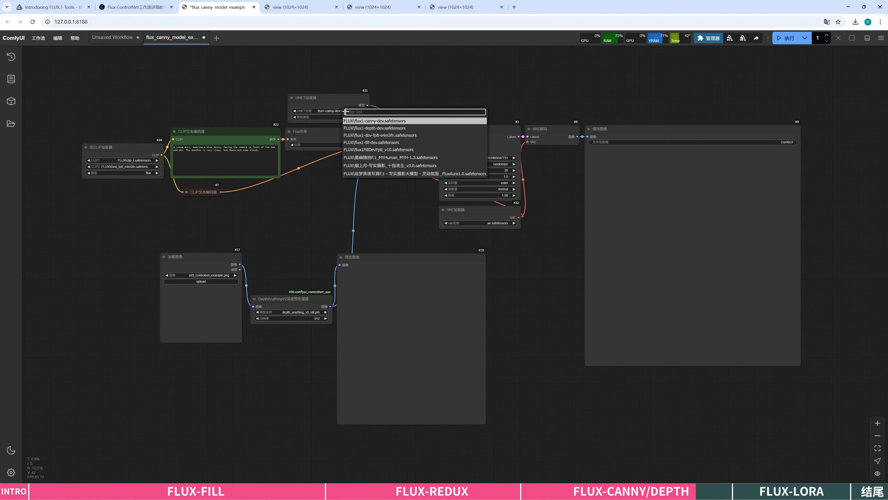
left_click(391, 128)
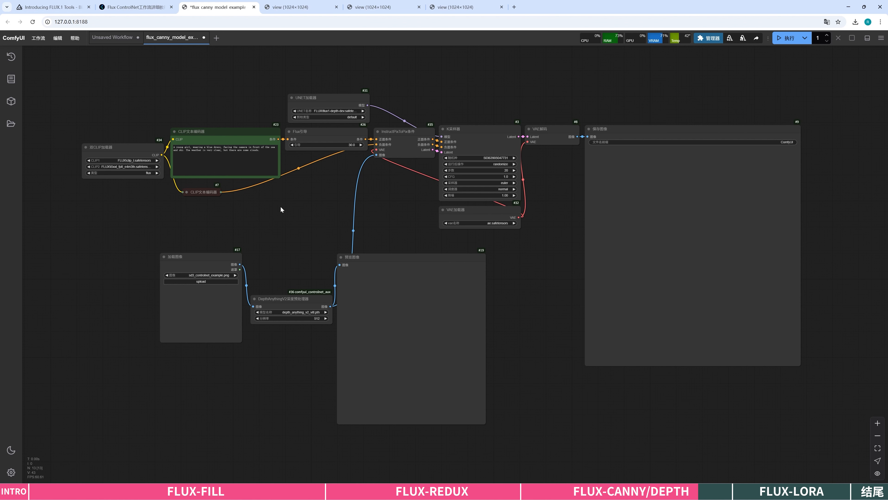
left_click(222, 282)
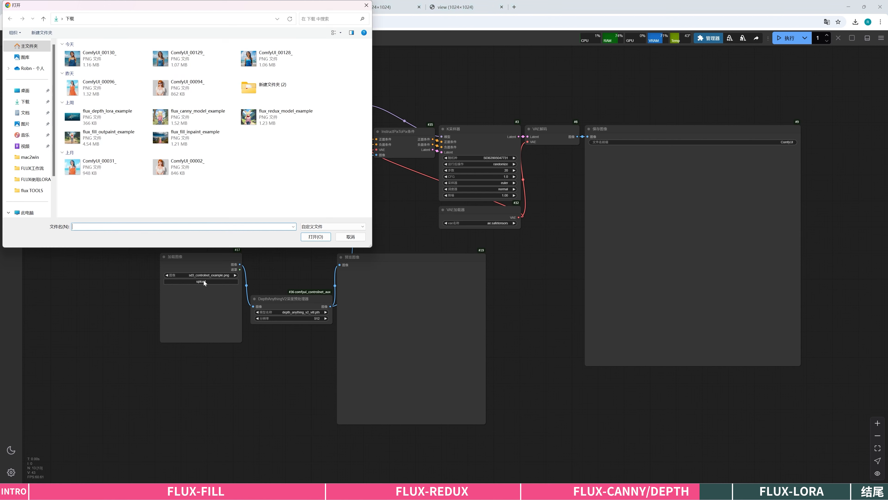
left_click(109, 168)
double_click(109, 169)
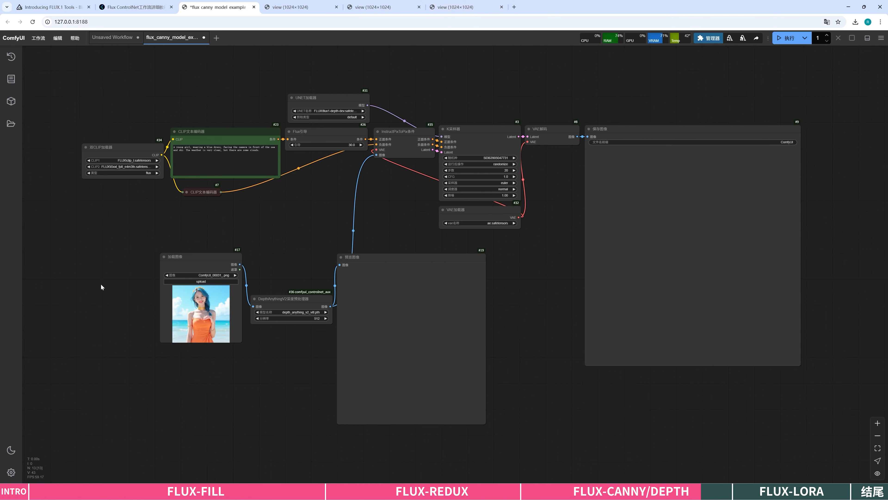
Run the depth workflow with the DepthAnythingV2 node's resolution at 1024 and open the generated image at full size.
left_click(786, 39)
left_click(839, 38)
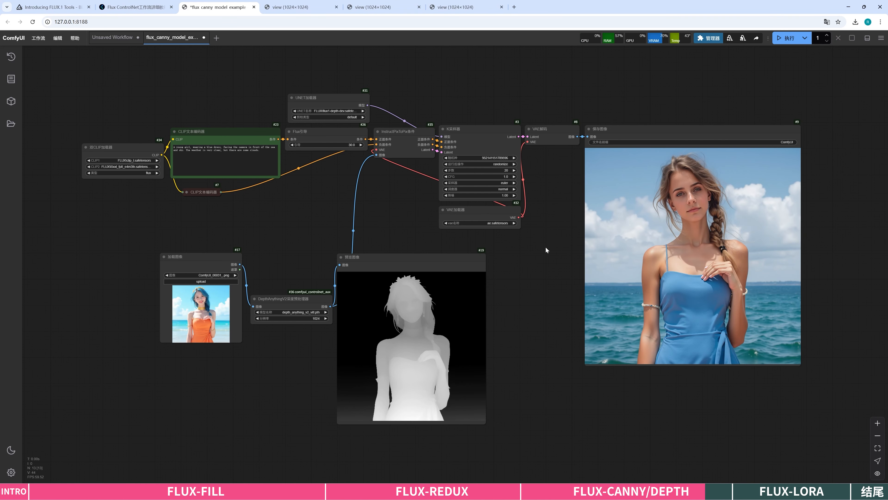
right_click(639, 200)
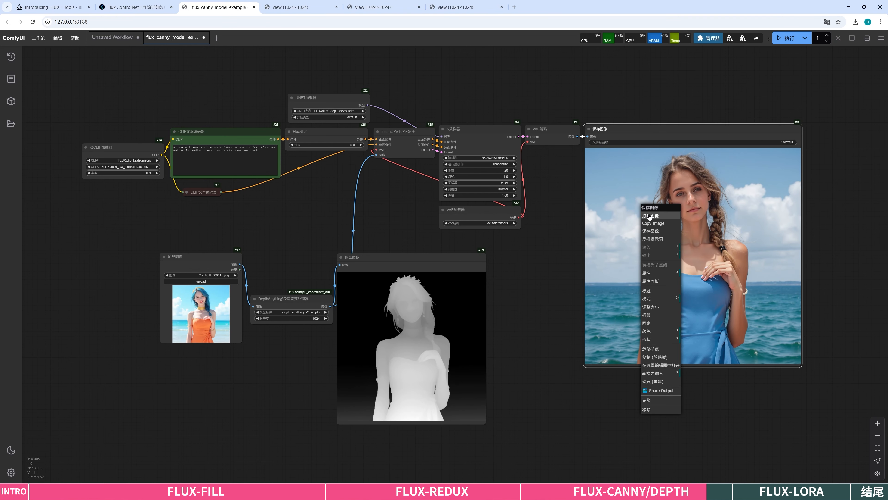
left_click(649, 215)
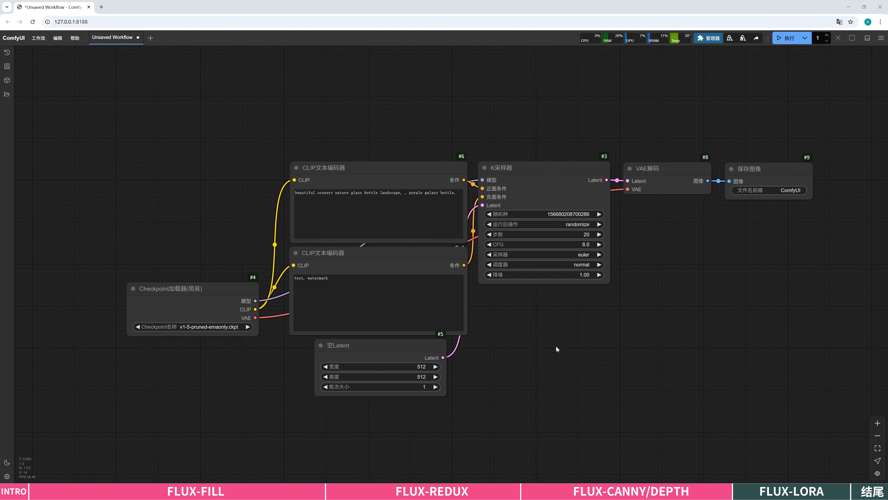
Open the flux_depth_lora_example image from the downloads folder as a workflow.
left_click(38, 37)
left_click(53, 67)
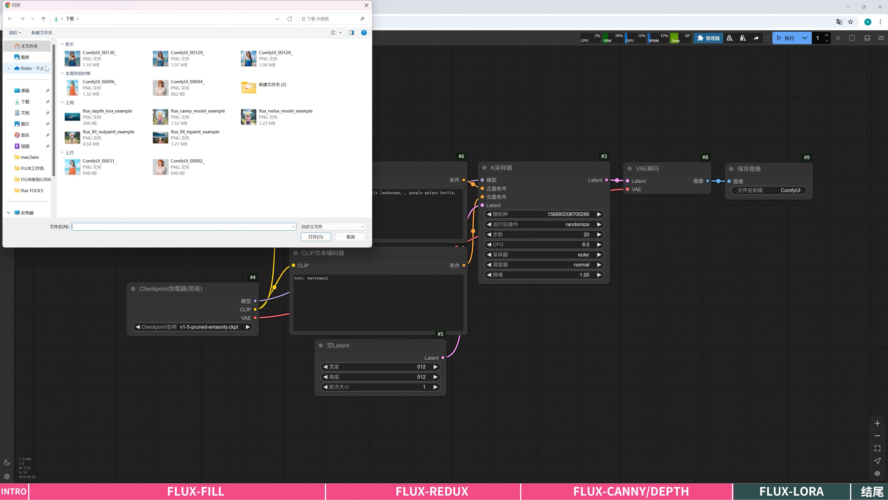
double_click(98, 118)
scroll(468, 291, "down", 2)
left_click_drag(486, 299, 431, 302)
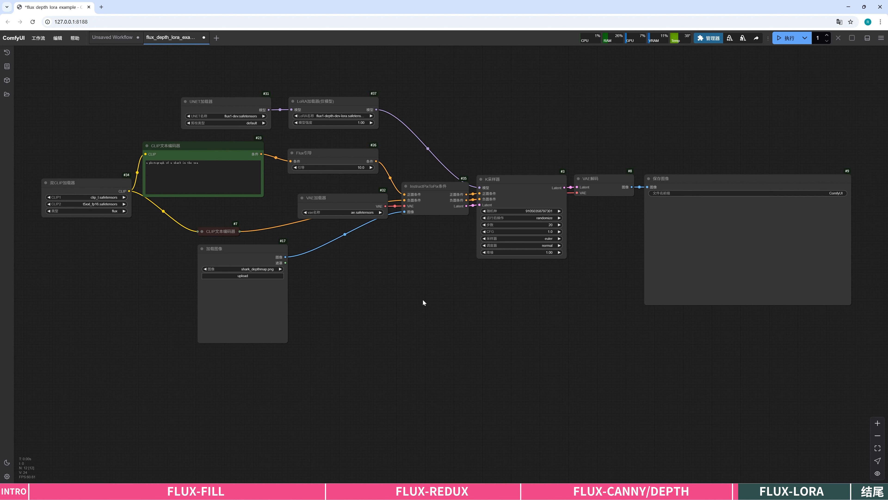
Set the UNET loader's model to FLUX\flux1-dev-fp8-e4m3fn.safetensors and the LoRA loader's LoRA to FLUX\flux1-depth-dev-lora.safetensors.
left_click(430, 201)
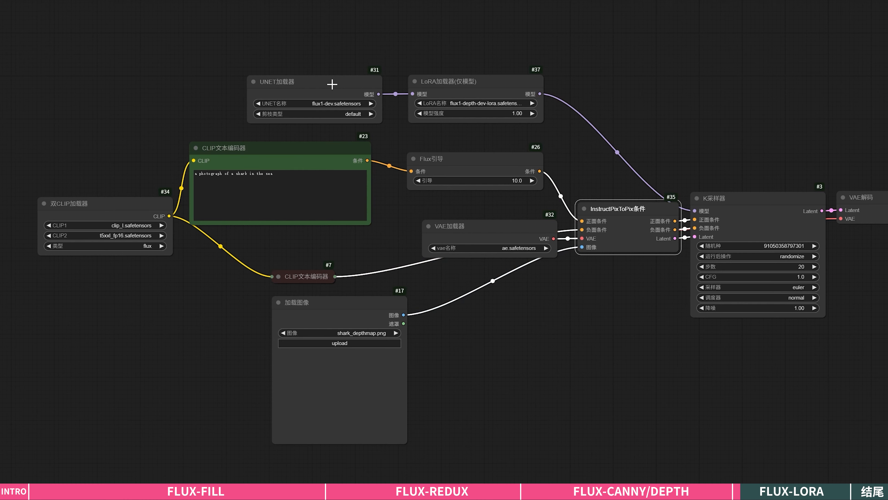
left_click(331, 84)
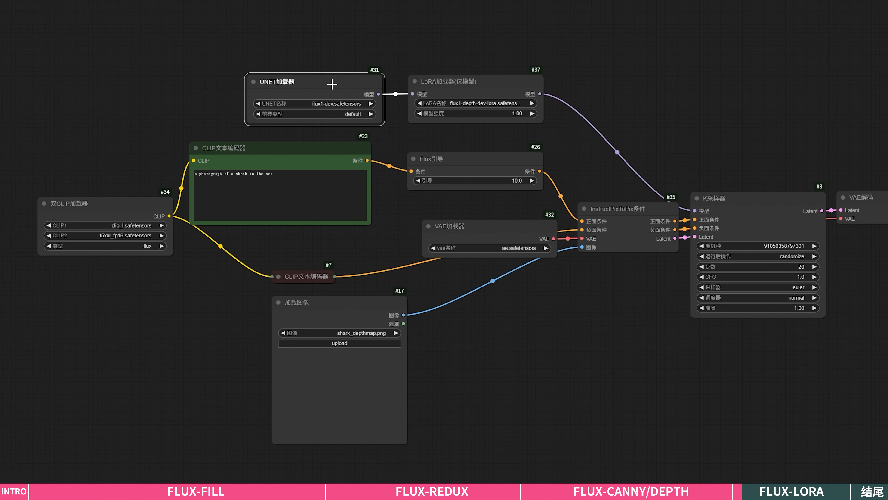
left_click(335, 104)
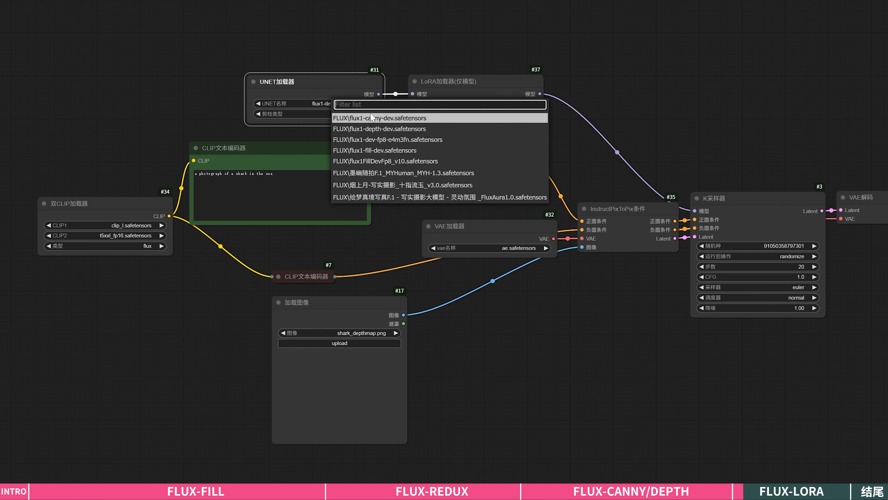
left_click(429, 140)
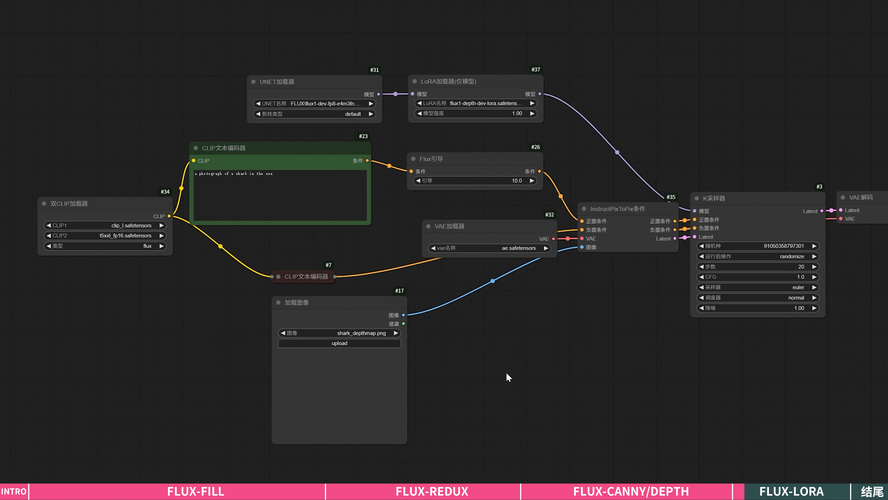
left_click(491, 103)
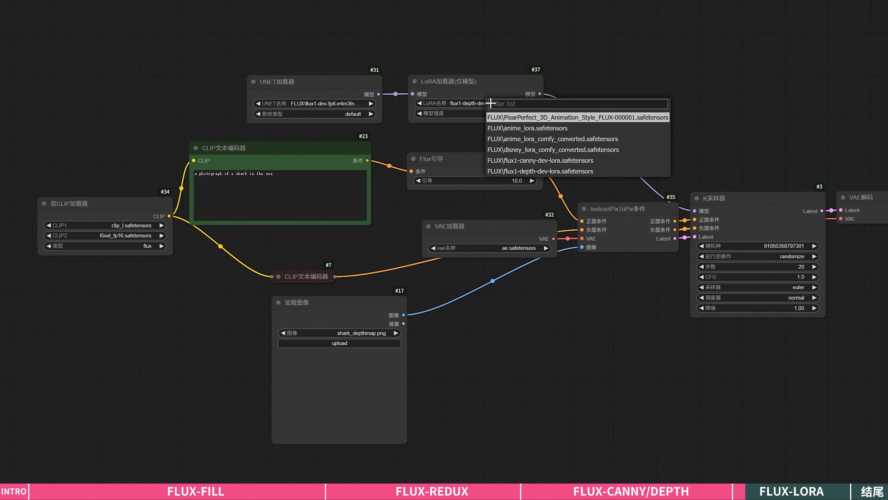
left_click(559, 172)
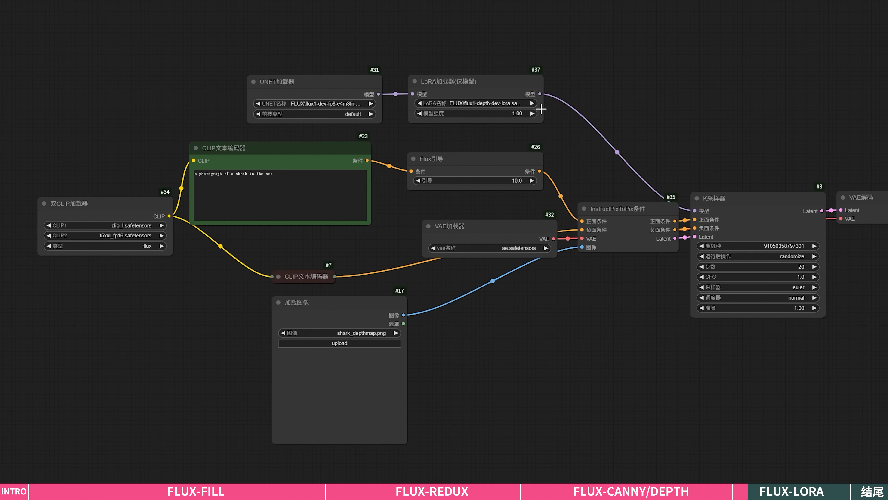
left_click(542, 109)
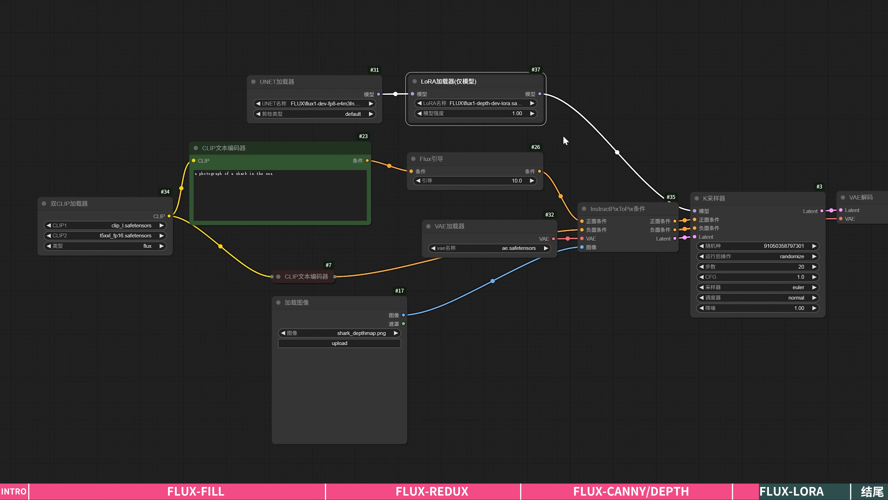
Add a DepthAnythingV2 preprocessor node in the empty area beside the load image node.
left_click(522, 344)
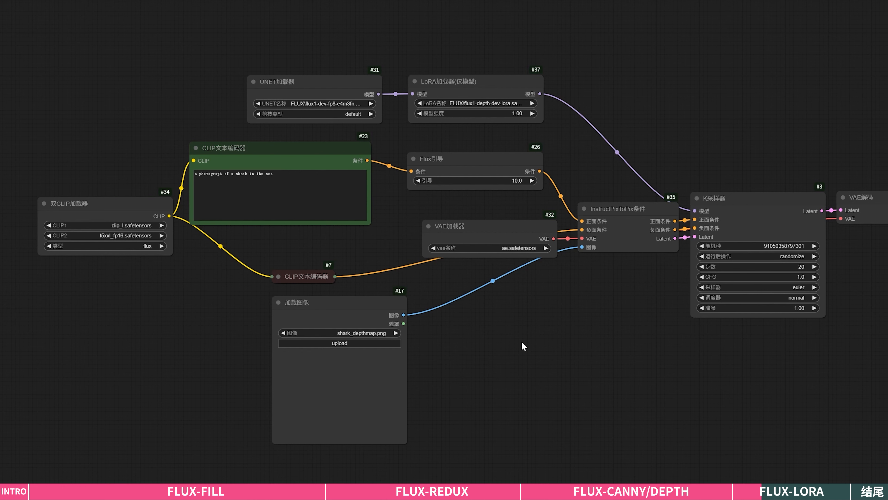
double_click(522, 342)
type("DE")
left_click(667, 211)
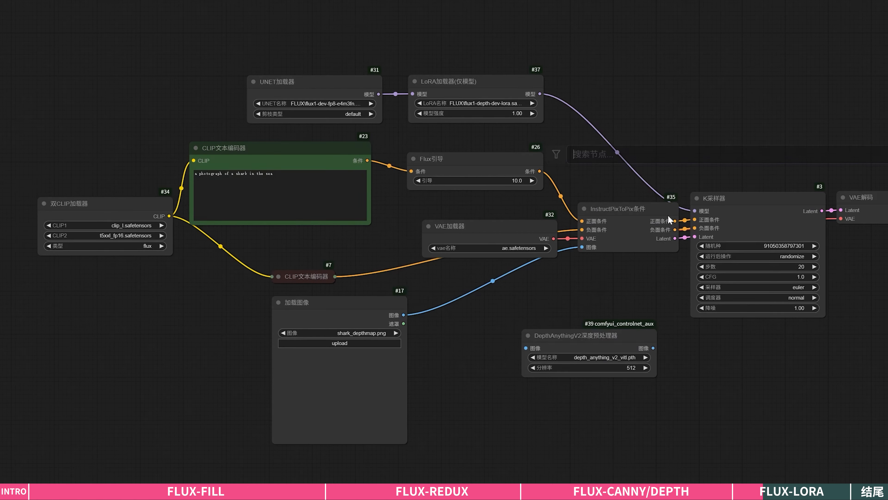
Wire the DepthAnythingV2 node between the load image node and the InstructPixToPix image input, and attach a preview image node to its output.
left_click_drag(583, 333, 513, 317)
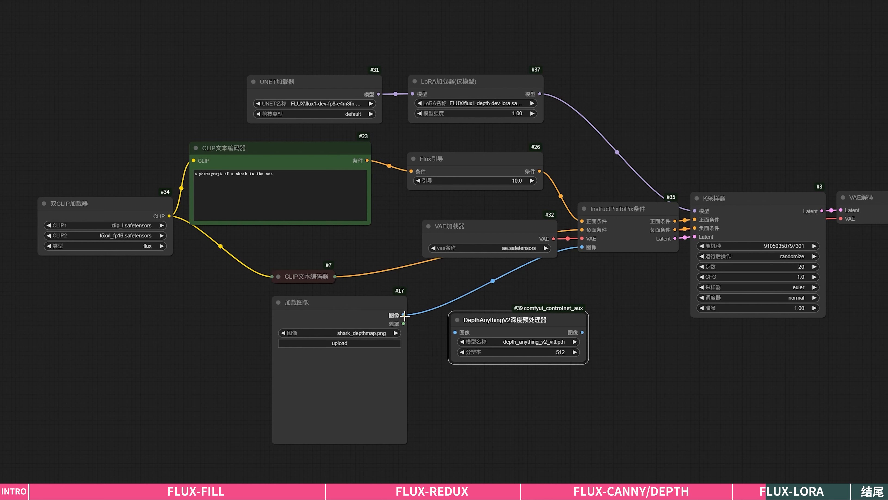
left_click_drag(404, 315, 455, 332)
left_click_drag(582, 332, 582, 247)
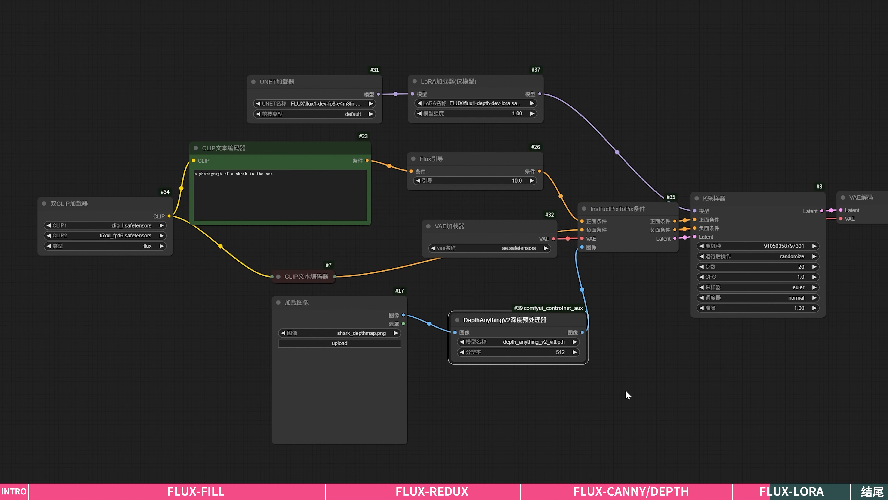
left_click_drag(582, 332, 625, 341)
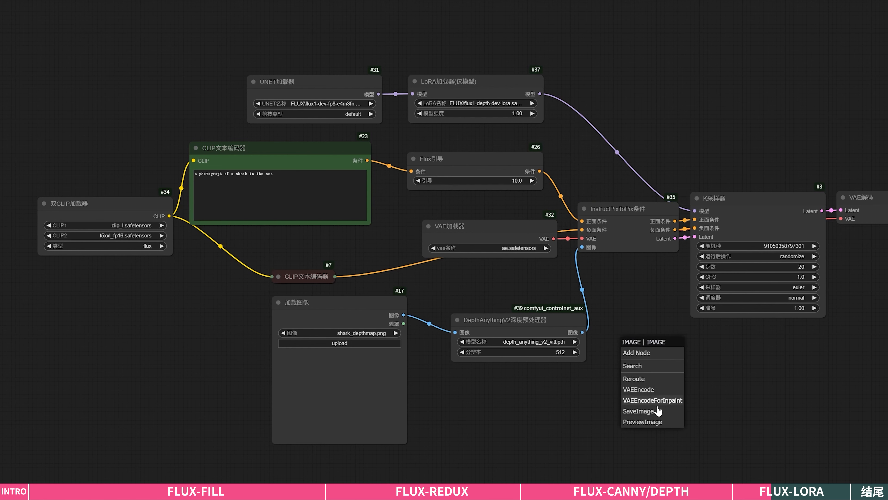
left_click(649, 422)
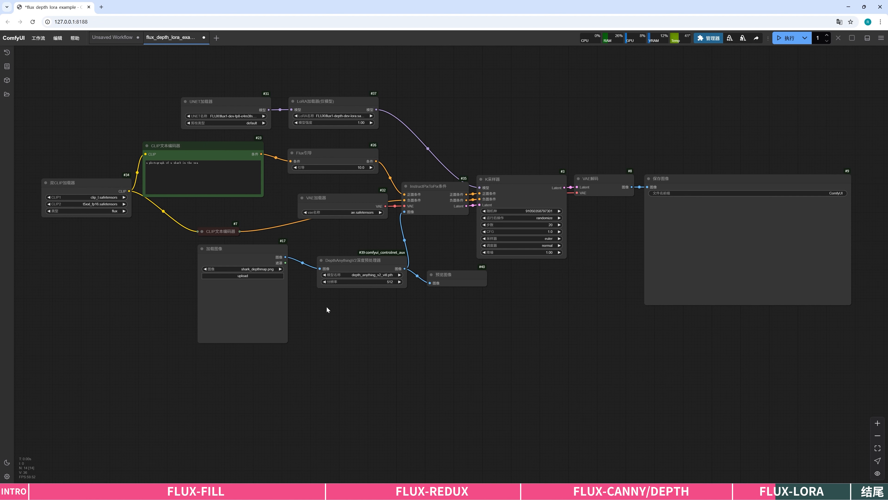
Load the ComfyUI_00031_ image from the downloads folder into the load image node.
left_click(248, 276)
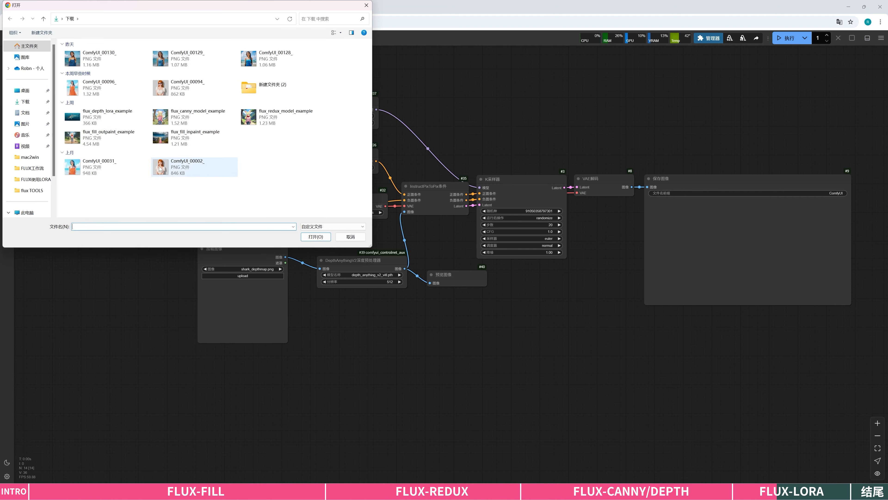
double_click(91, 167)
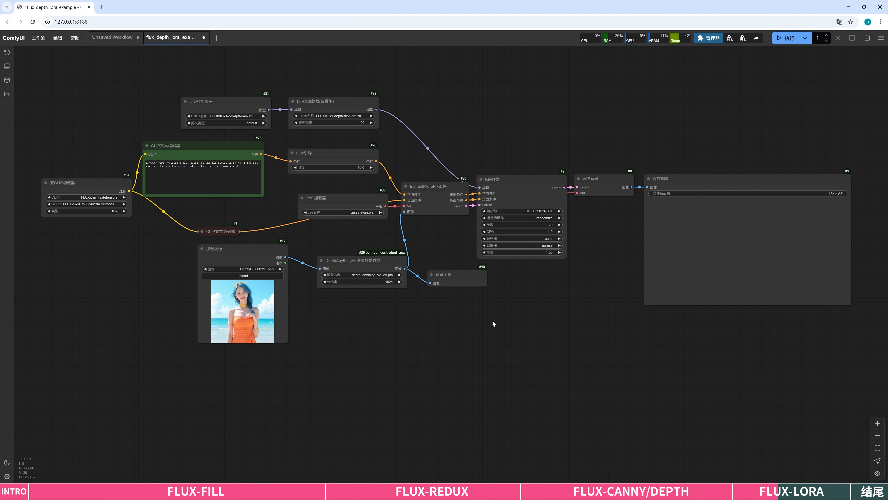
Run the depth LoRA workflow and open the generated image at full size.
left_click(787, 40)
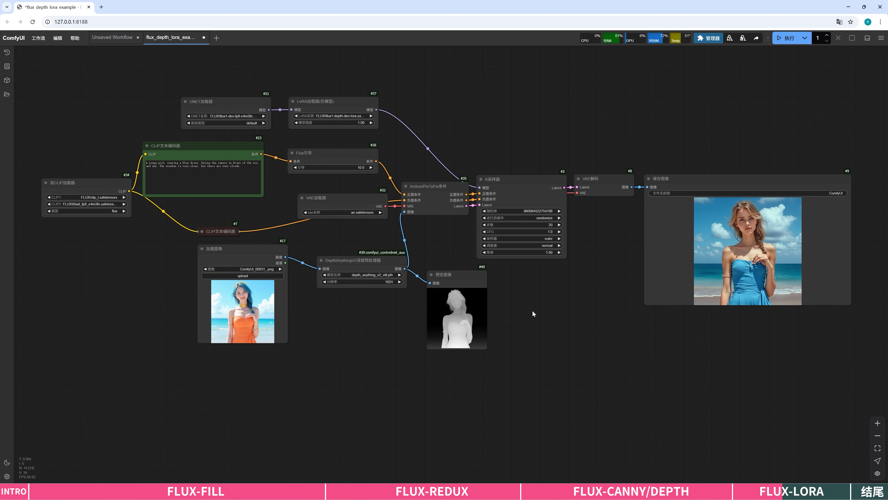
right_click(740, 214)
left_click(746, 232)
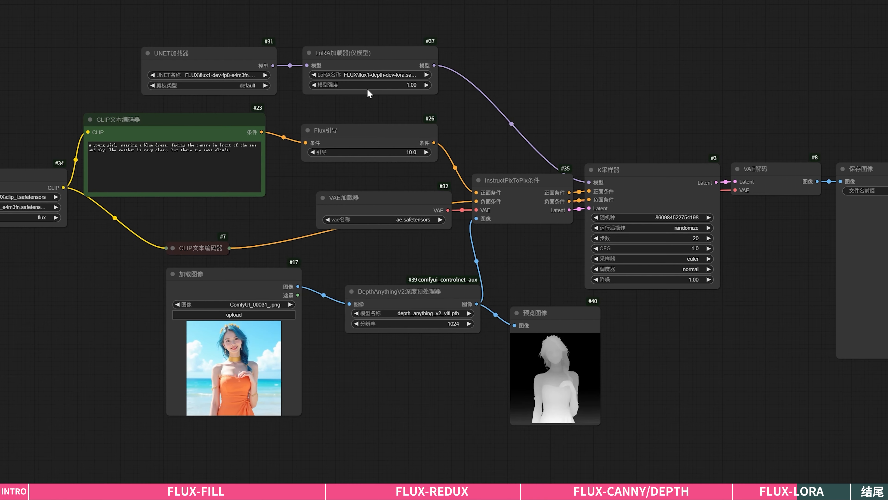
Set the LoRA loader's LoRA to FLUX\flux1-canny-dev-lora.safetensors.
left_click(329, 115)
left_click(395, 153)
Add a Canny node and place it directly below the DepthAnythingV2 node.
double_click(345, 340)
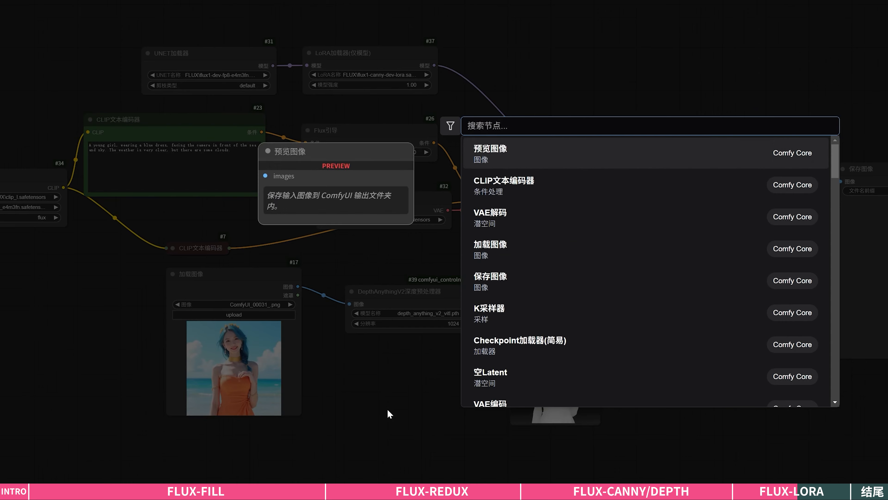
type("CANNY")
left_click(520, 157)
left_click_drag(444, 401, 408, 353)
Feed the loaded image into the Canny node and connect its output to the preview image node and the InstructPixToPix image input.
left_click_drag(298, 287, 352, 366)
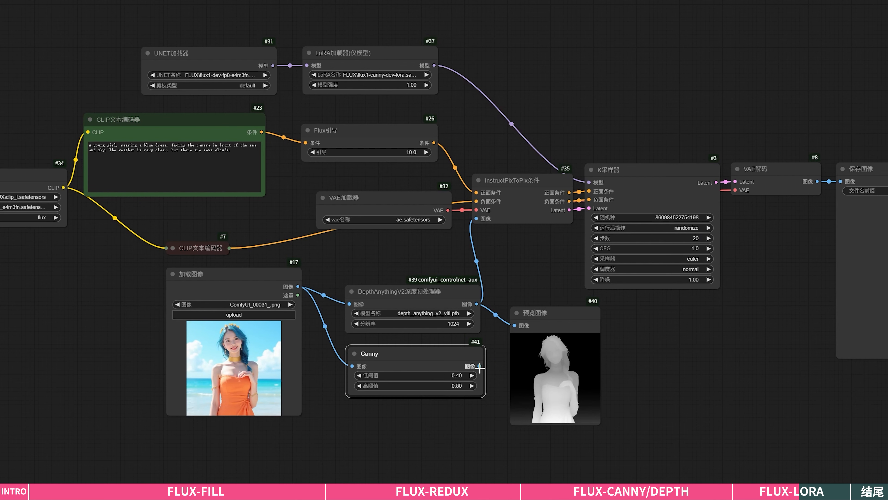
left_click_drag(479, 366, 514, 326)
left_click_drag(480, 367, 476, 218)
Delete the DepthAnythingV2 node and move the Canny node into its place.
left_click(417, 294)
key("Delete")
left_click_drag(413, 354, 397, 291)
left_click(719, 337)
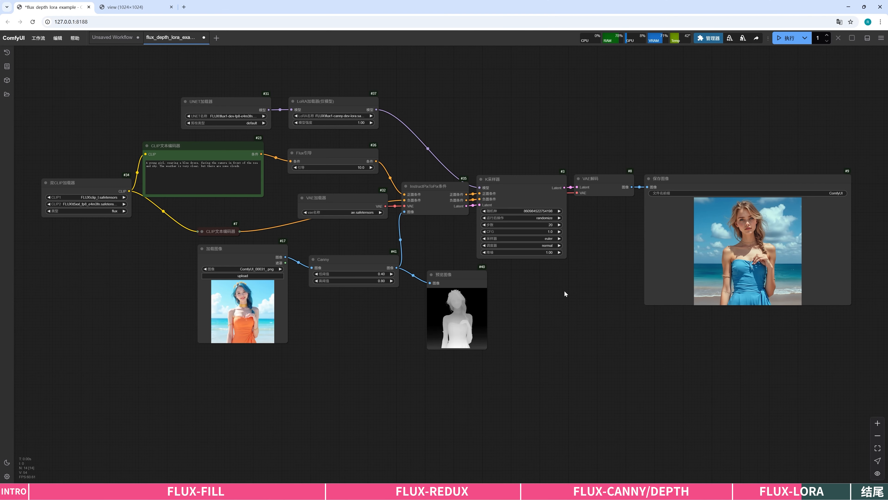
Set the Canny node's low threshold to 0.2 and its high threshold to 0.5.
left_click(382, 273)
type("0")
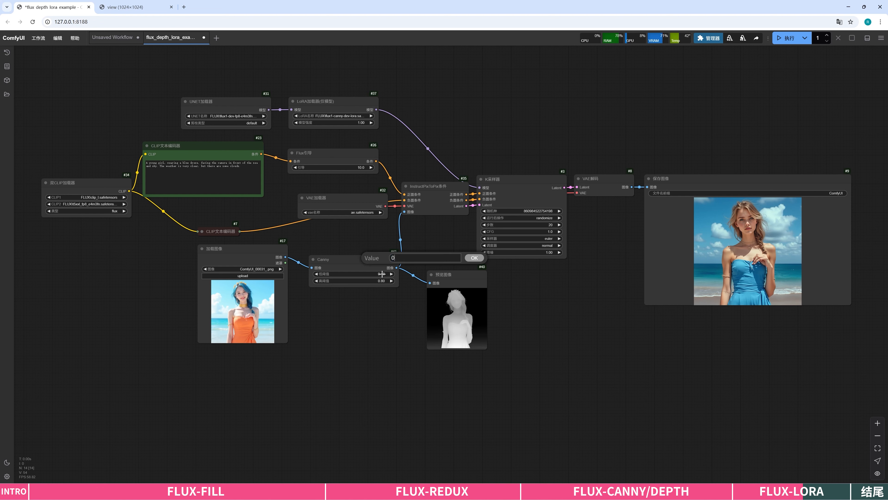
type(".2")
key("Return")
left_click(382, 280)
type("0.5")
key("Return")
Run the Canny LoRA workflow and open the generated image at full size.
key("ctrl+Return")
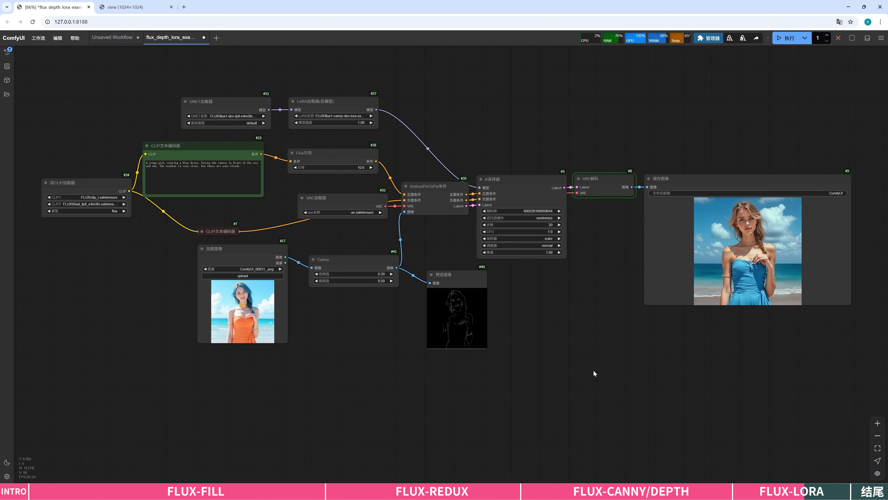
right_click(731, 224)
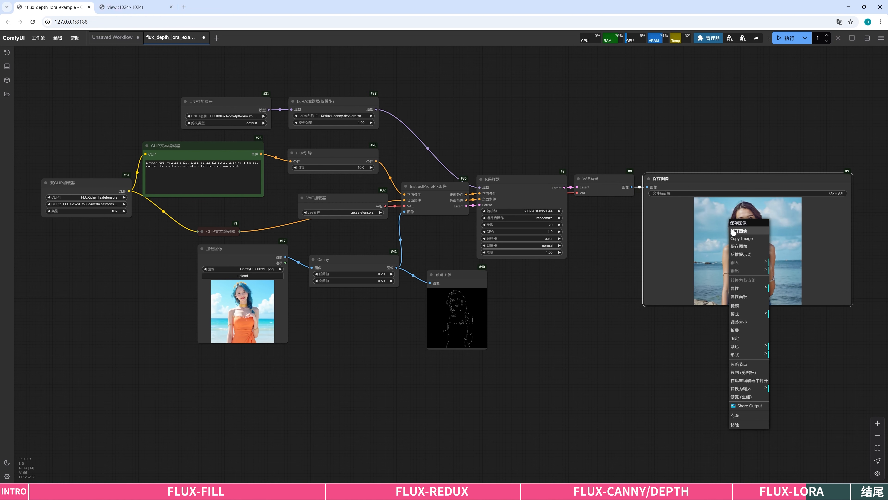
left_click(741, 232)
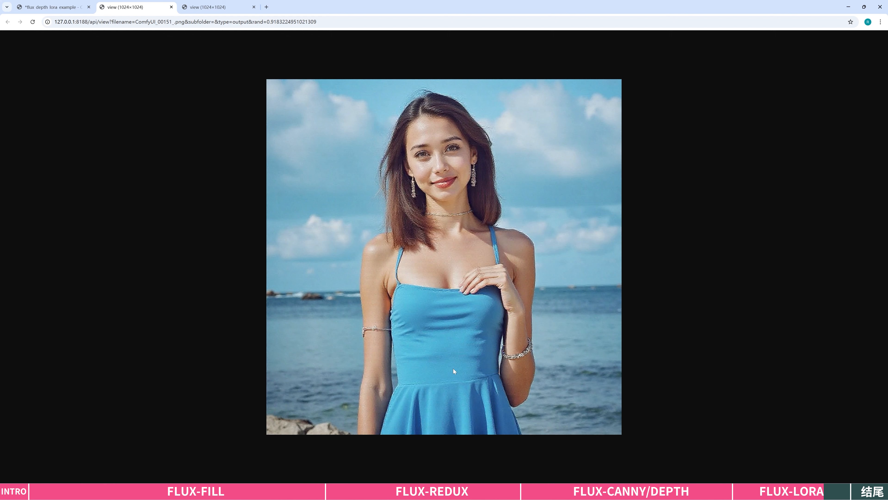
Switch to the photo viewer showing ComfyUI_00146_ to compare it with the Canny LoRA result.
key("alt+Tab")
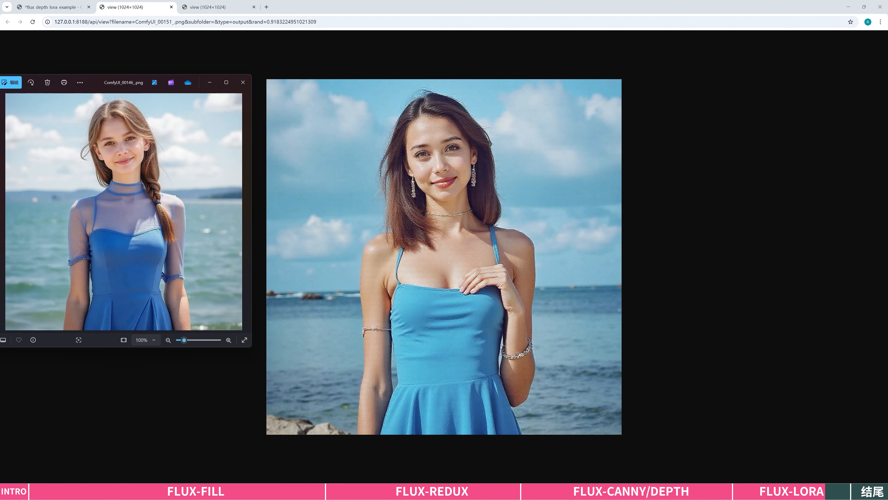